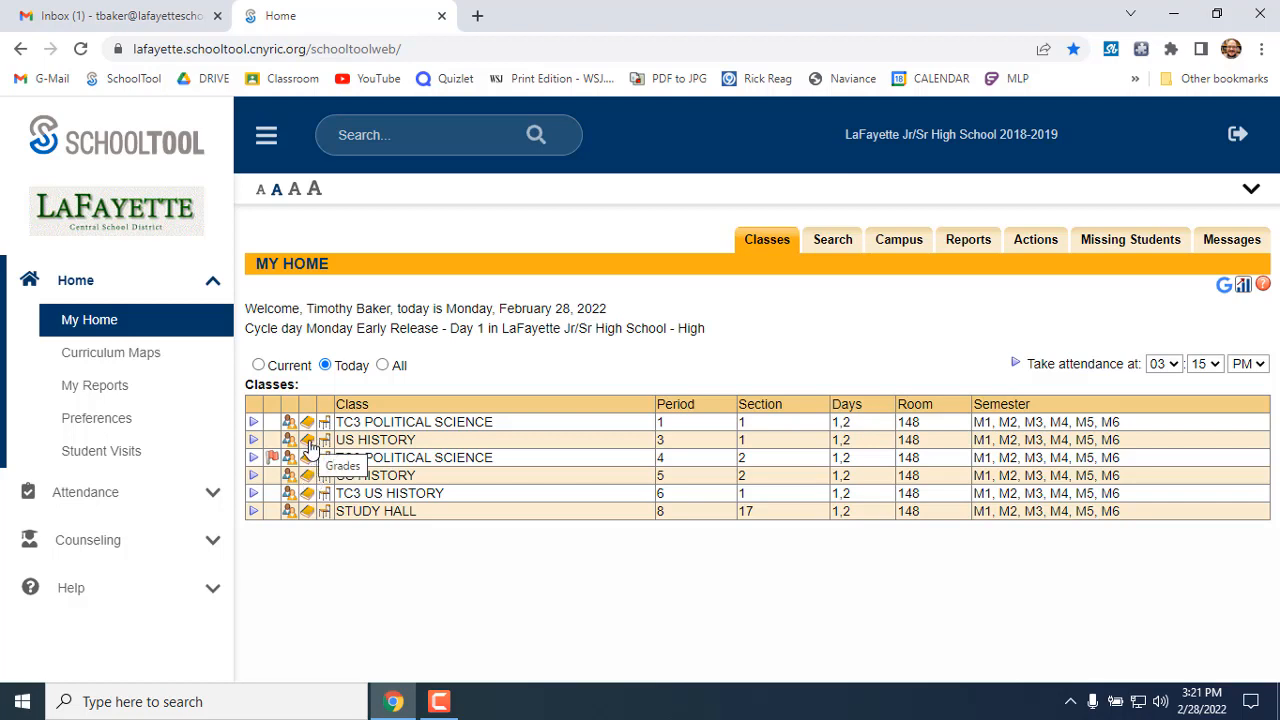
Open the grade book of the period 3 US History class and review the scores of the newest assignments
{"action": "left_click", "coordinate": [307, 441]}
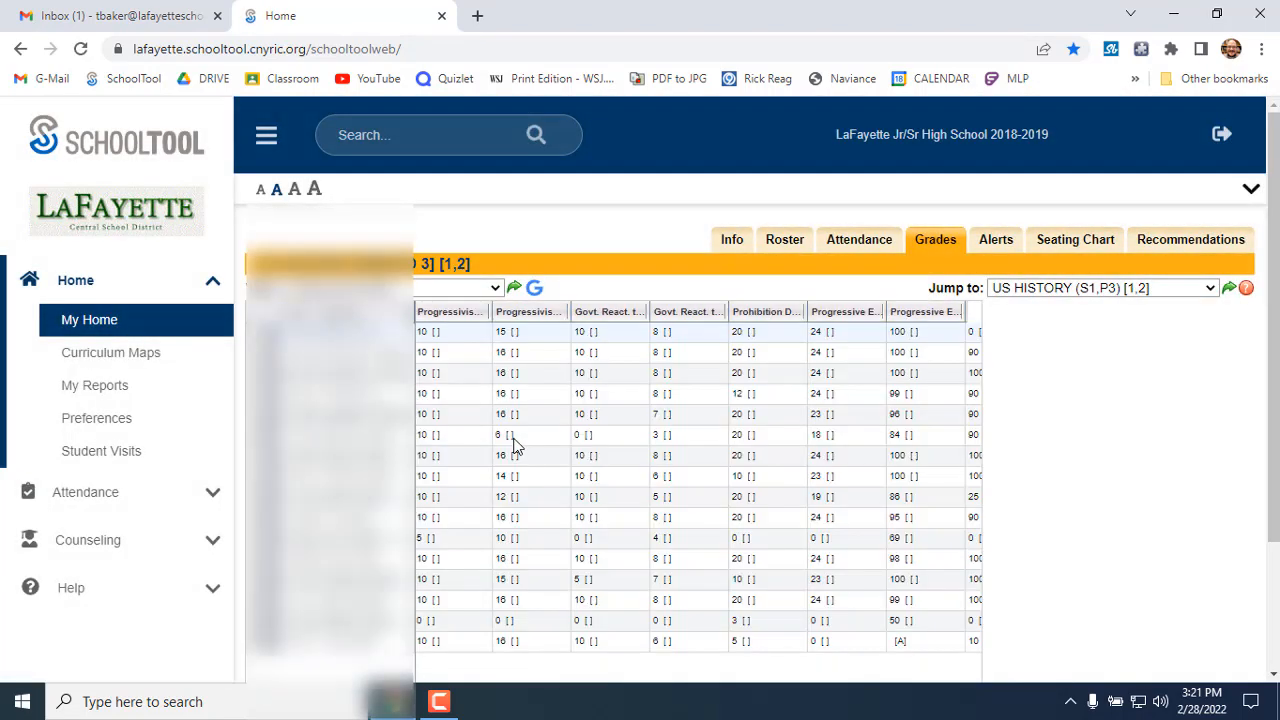
{"action": "scroll", "coordinate": [557, 432], "scroll_direction": "down", "scroll_amount": 1}
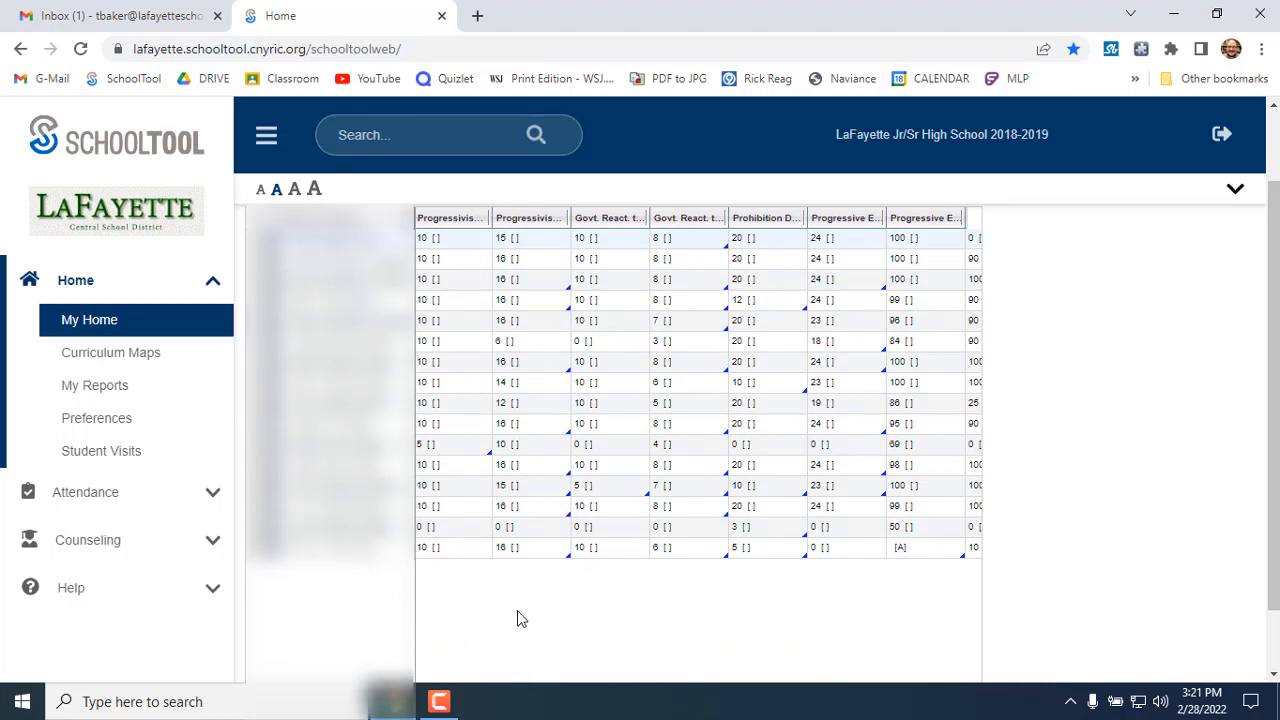
{"action": "scroll", "coordinate": [526, 614], "scroll_direction": "down", "scroll_amount": 2}
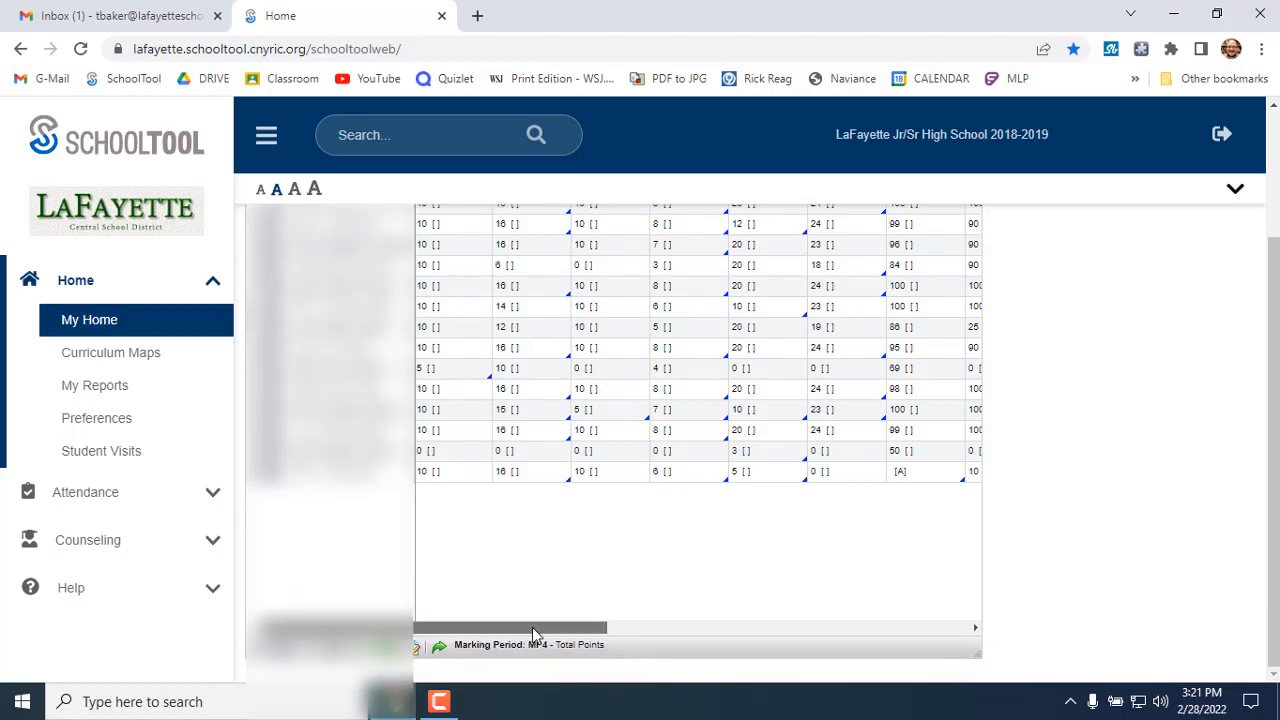
{"action": "left_click_drag", "start_coordinate": [530, 630], "coordinate": [977, 609]}
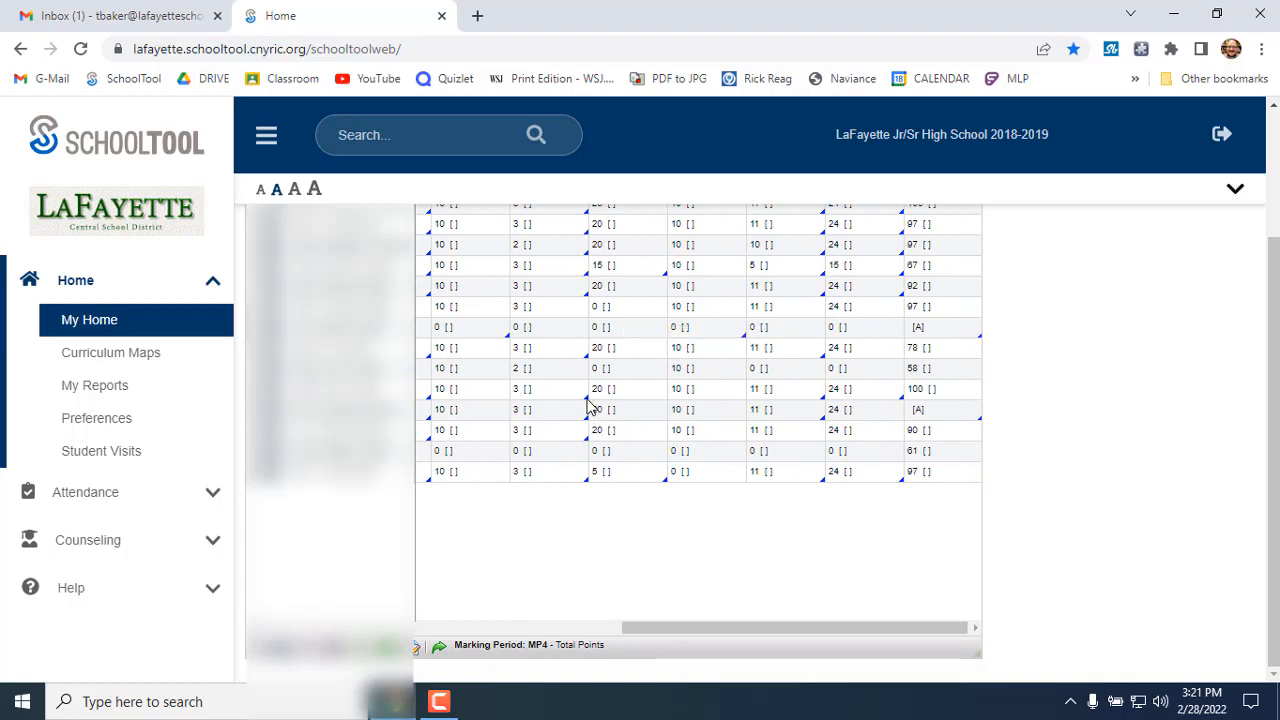
{"action": "scroll", "coordinate": [812, 602], "scroll_direction": "up", "scroll_amount": 1}
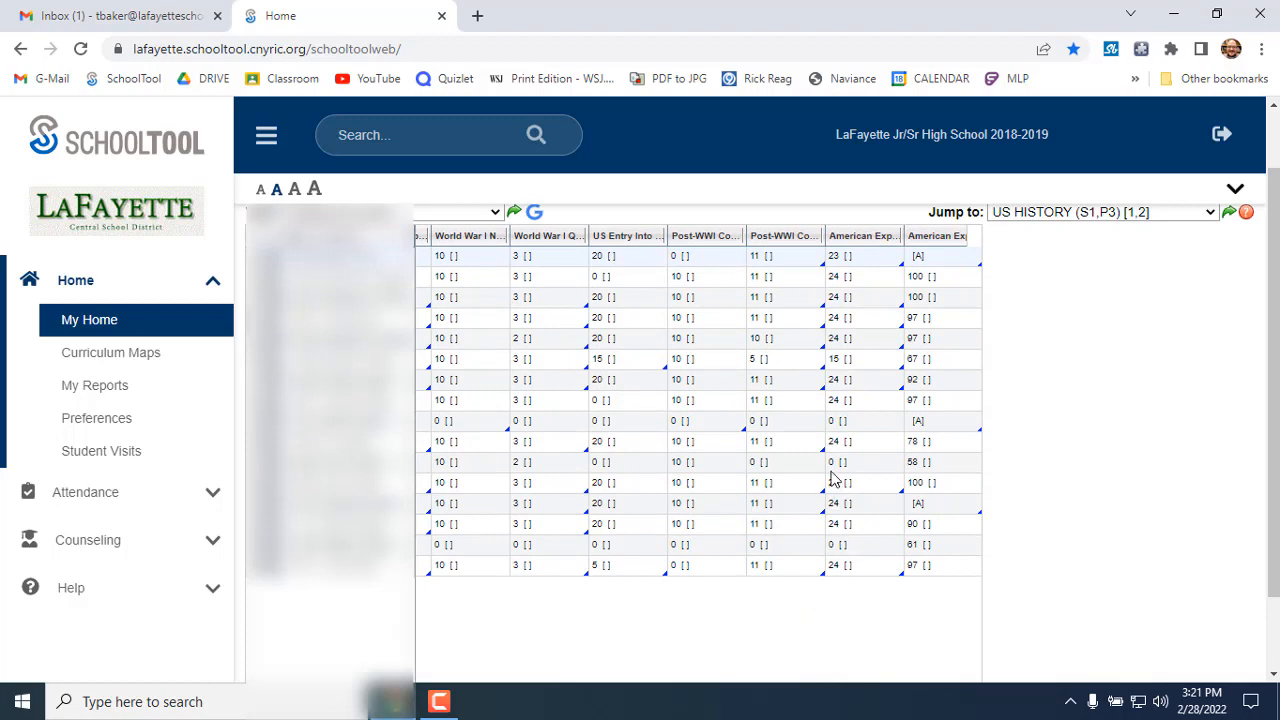
{"action": "mouse_move", "coordinate": [760, 366]}
{"action": "scroll", "coordinate": [795, 630], "scroll_direction": "down", "scroll_amount": 1}
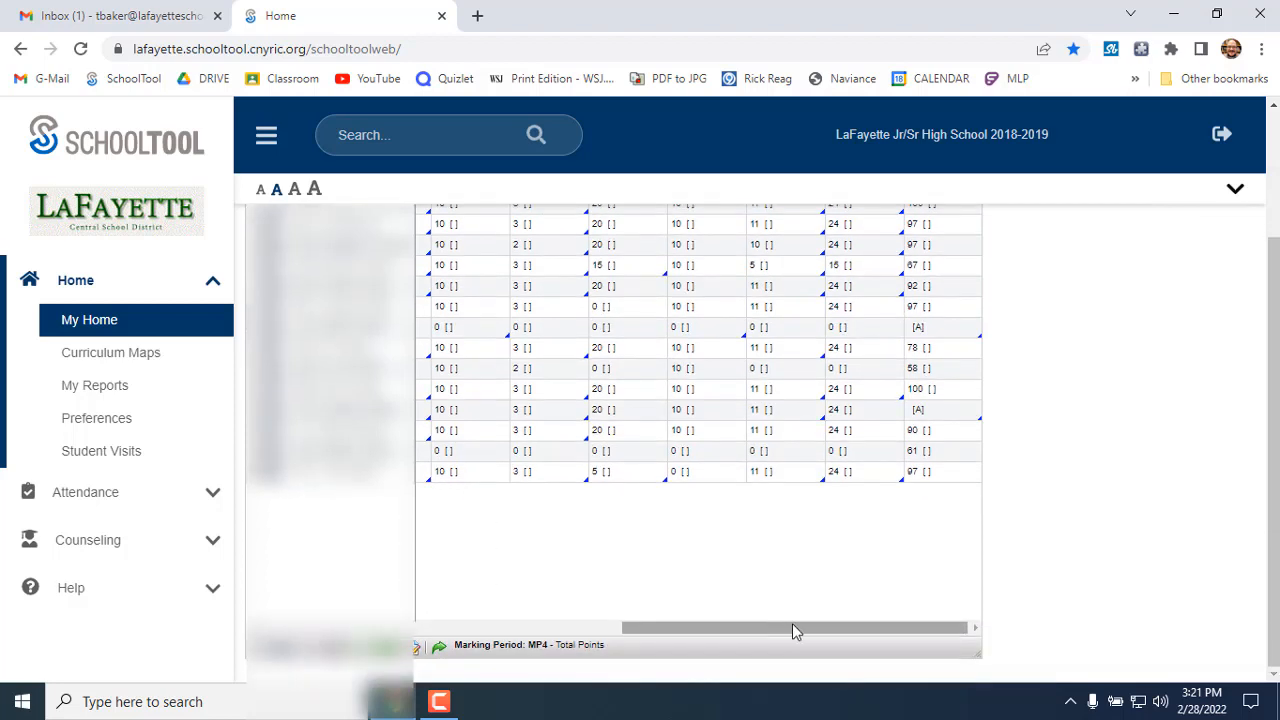
Try out the M and A attributes on row 13's score in the last assignment column, leaving only A checked, and update the cell
{"action": "mouse_move", "coordinate": [920, 410]}
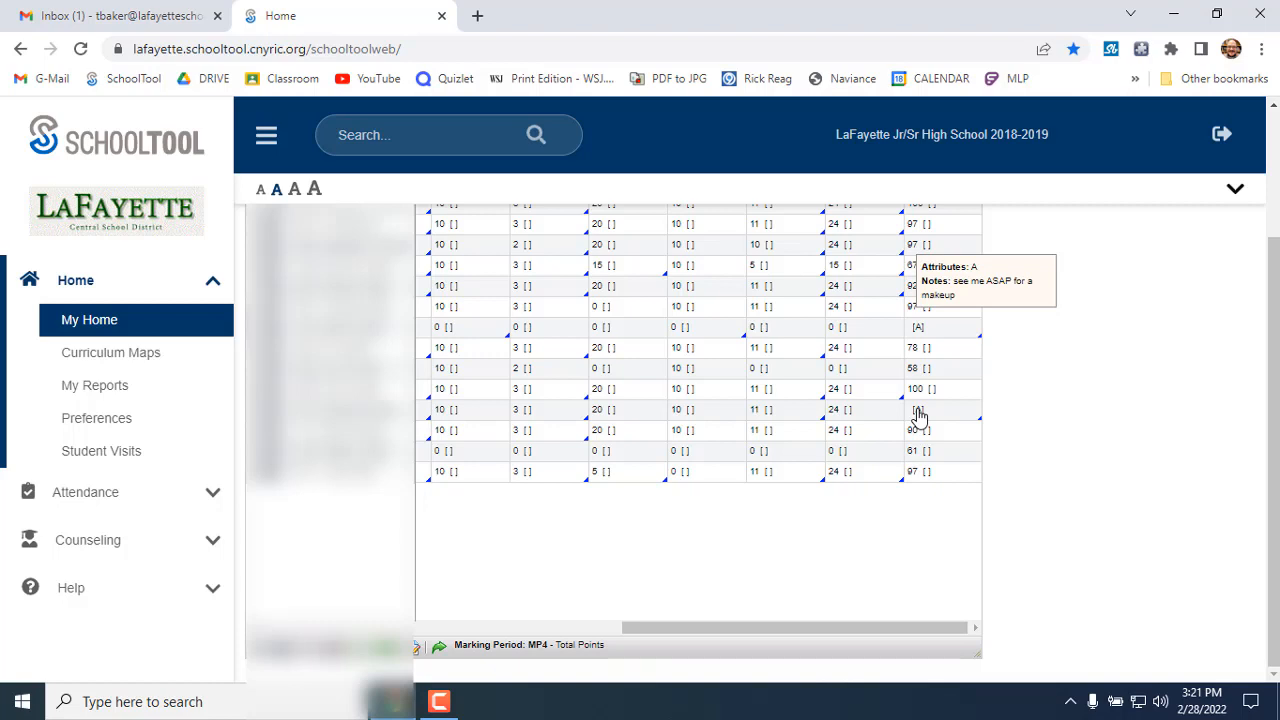
{"action": "left_click", "coordinate": [919, 416]}
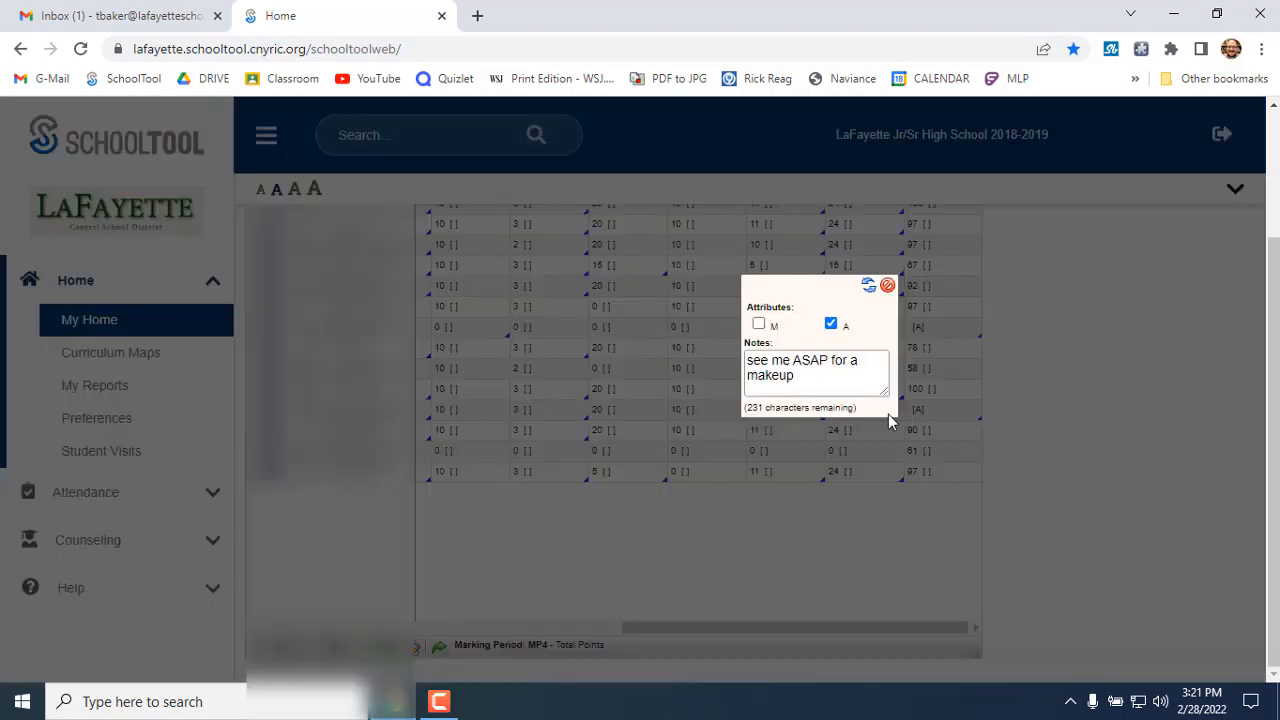
{"action": "left_click", "coordinate": [831, 325]}
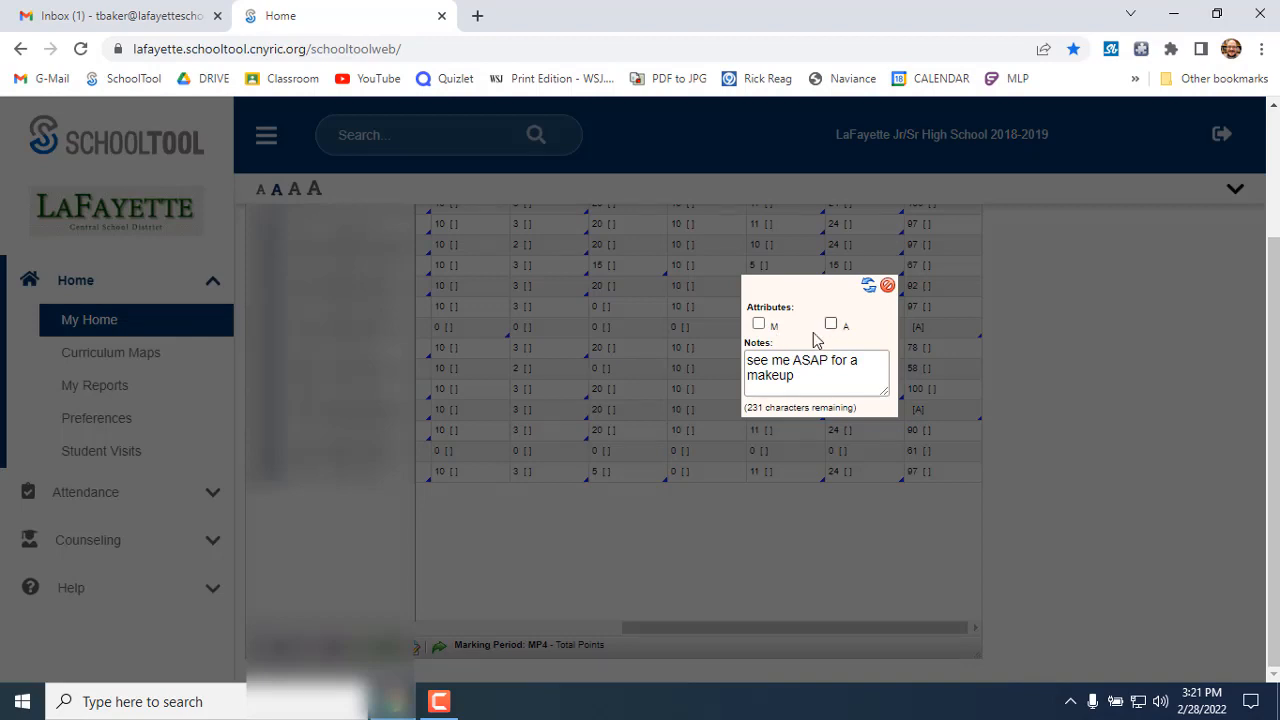
{"action": "left_click", "coordinate": [759, 324]}
{"action": "left_click", "coordinate": [759, 324]}
{"action": "left_click", "coordinate": [831, 324]}
{"action": "left_click", "coordinate": [868, 285]}
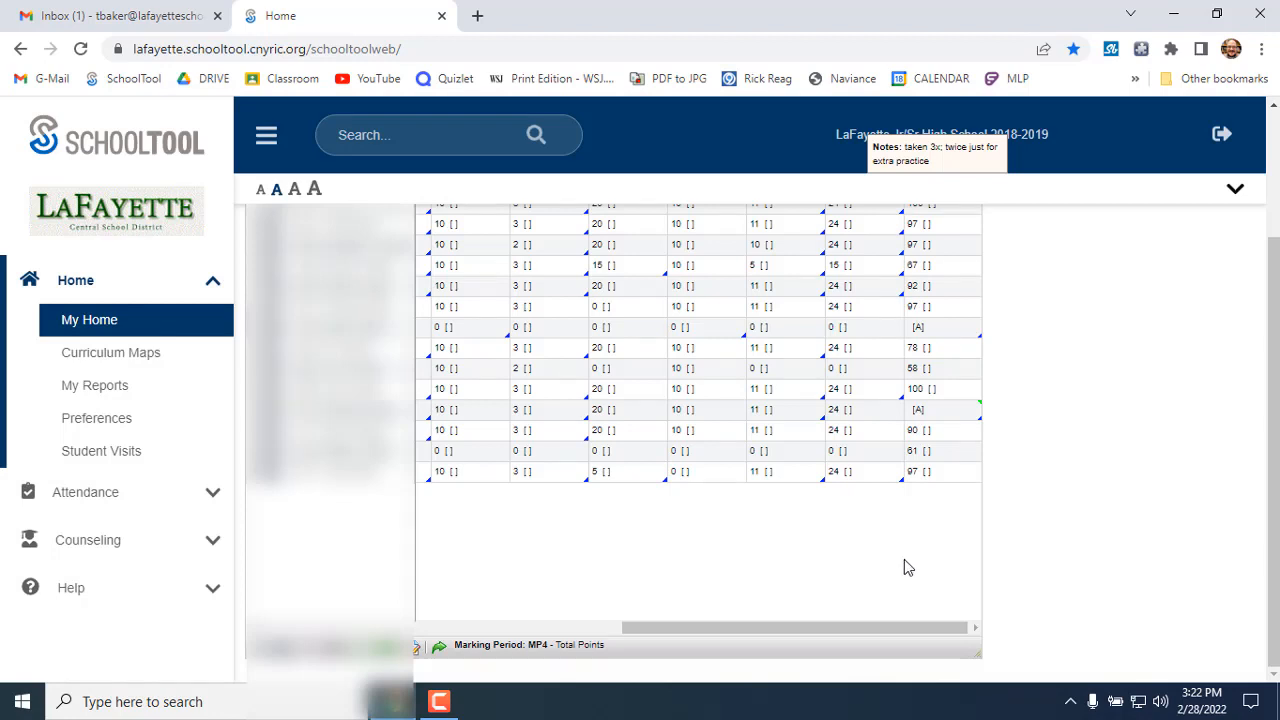
Switch to the grade book setup view, discarding the unsaved changes, and display the attribute list
{"action": "scroll", "coordinate": [911, 608], "scroll_direction": "up", "scroll_amount": 2}
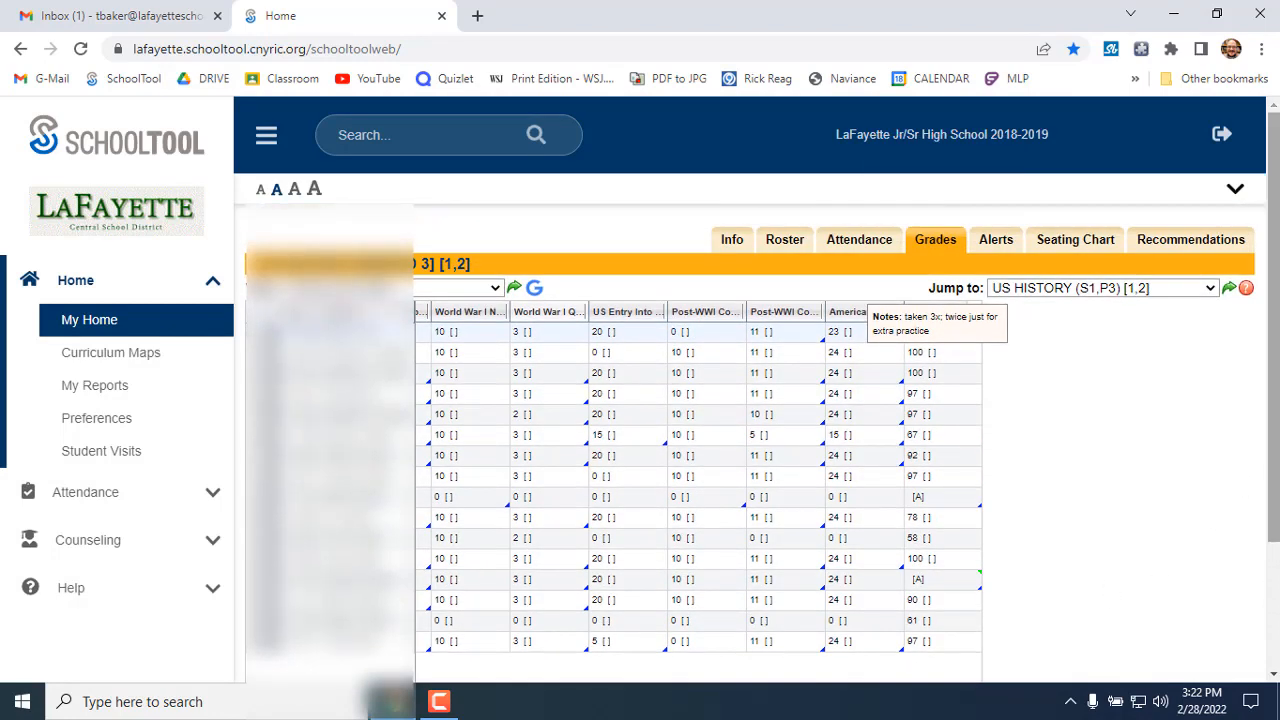
{"action": "left_click_drag", "start_coordinate": [1276, 424], "coordinate": [1276, 439]}
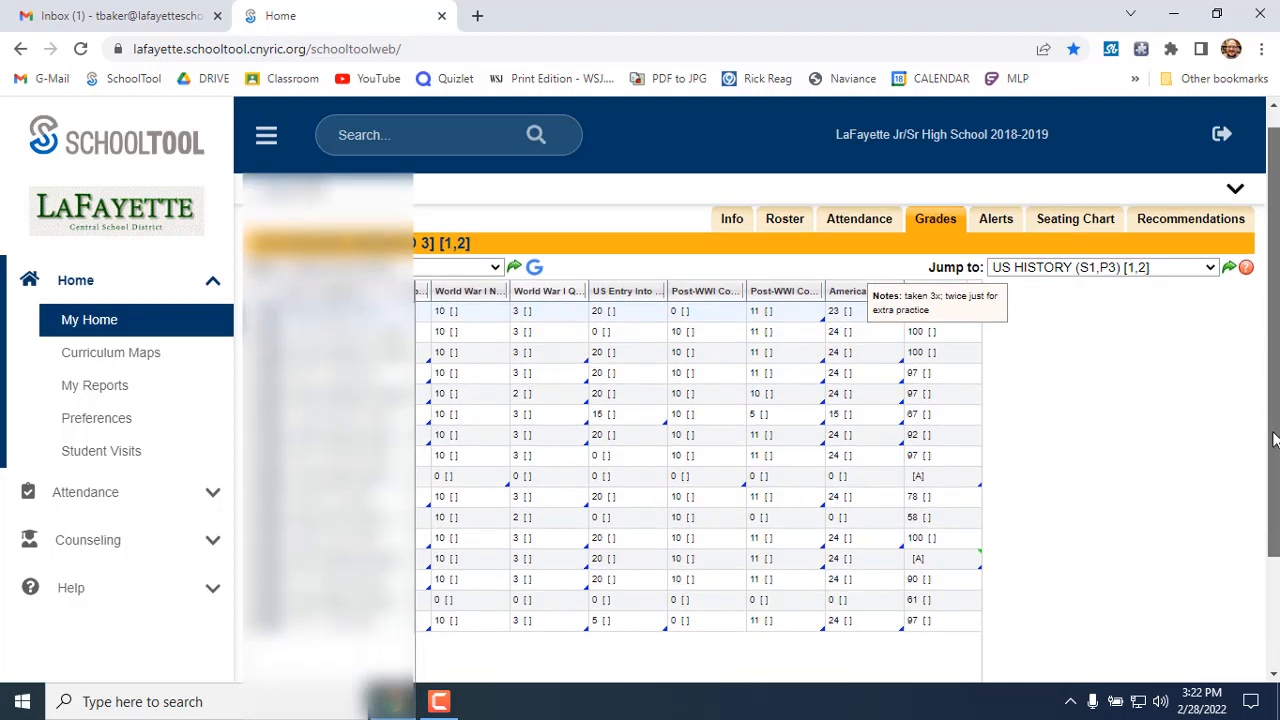
{"action": "left_click", "coordinate": [437, 270]}
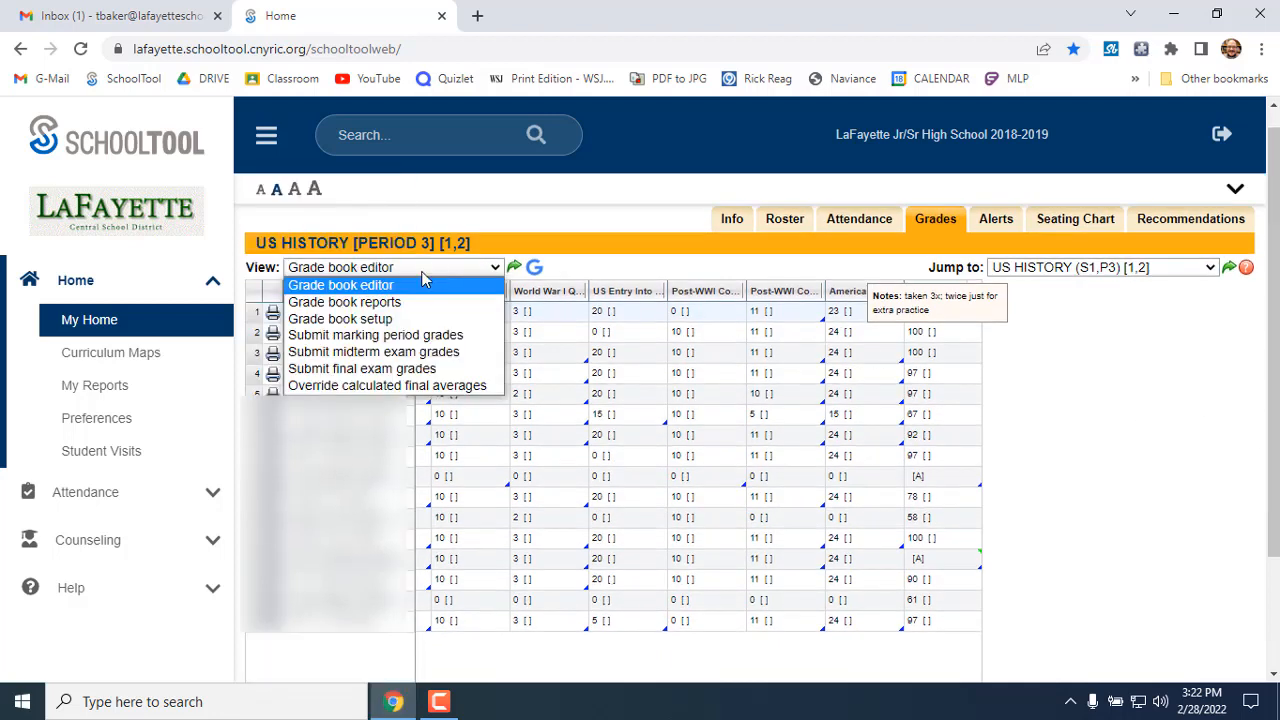
{"action": "left_click", "coordinate": [395, 319]}
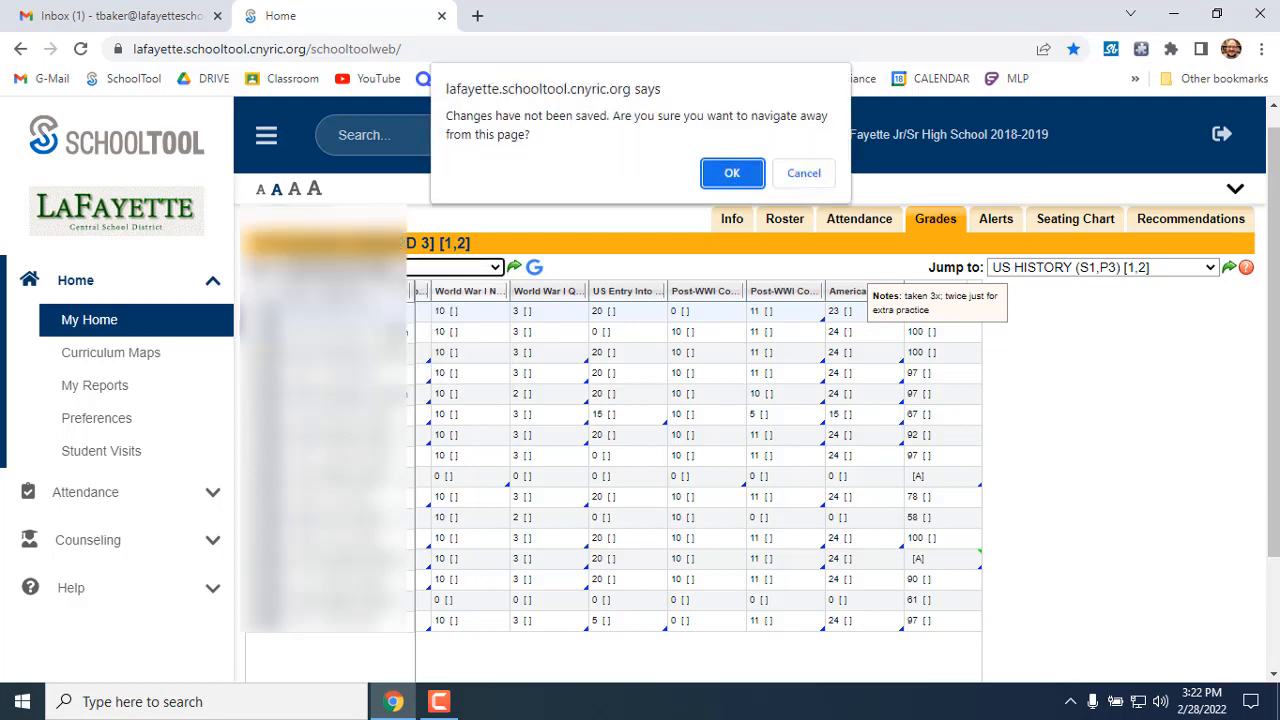
{"action": "left_click", "coordinate": [736, 172]}
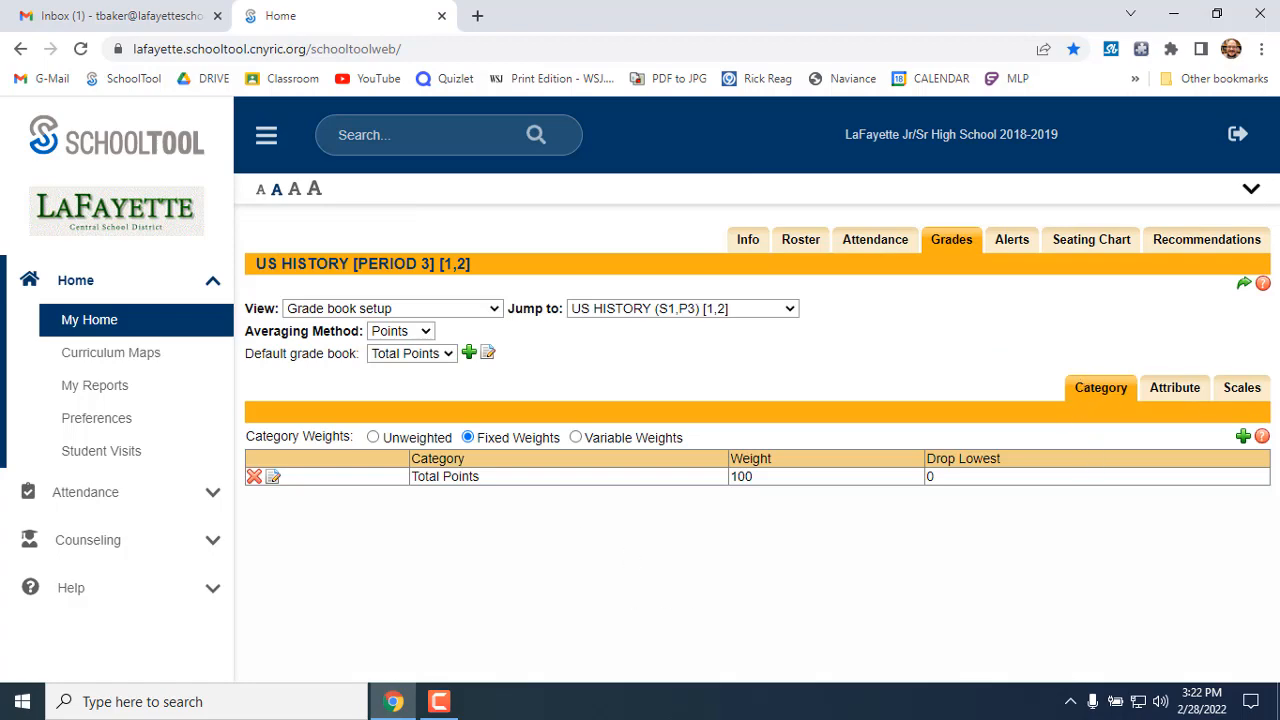
{"action": "left_click", "coordinate": [1166, 390]}
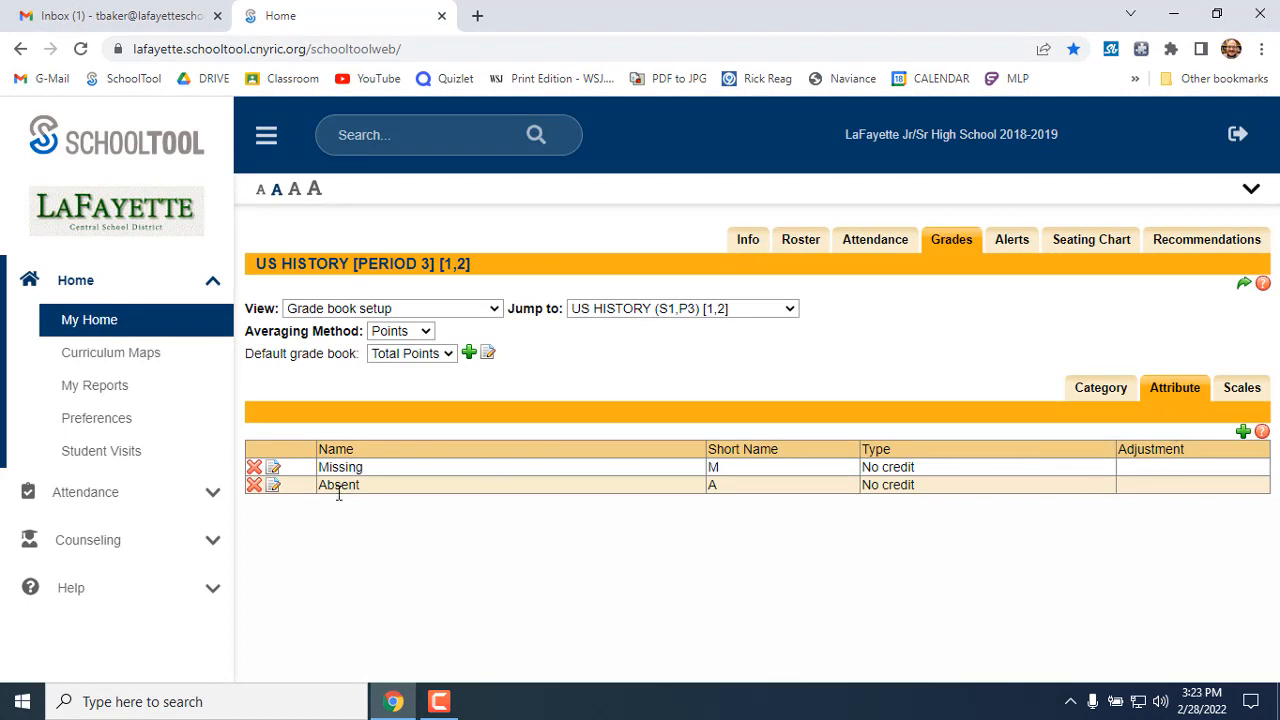
Open the Missing attribute for editing and review its available types, keeping No Credit selected
{"action": "left_click", "coordinate": [272, 467]}
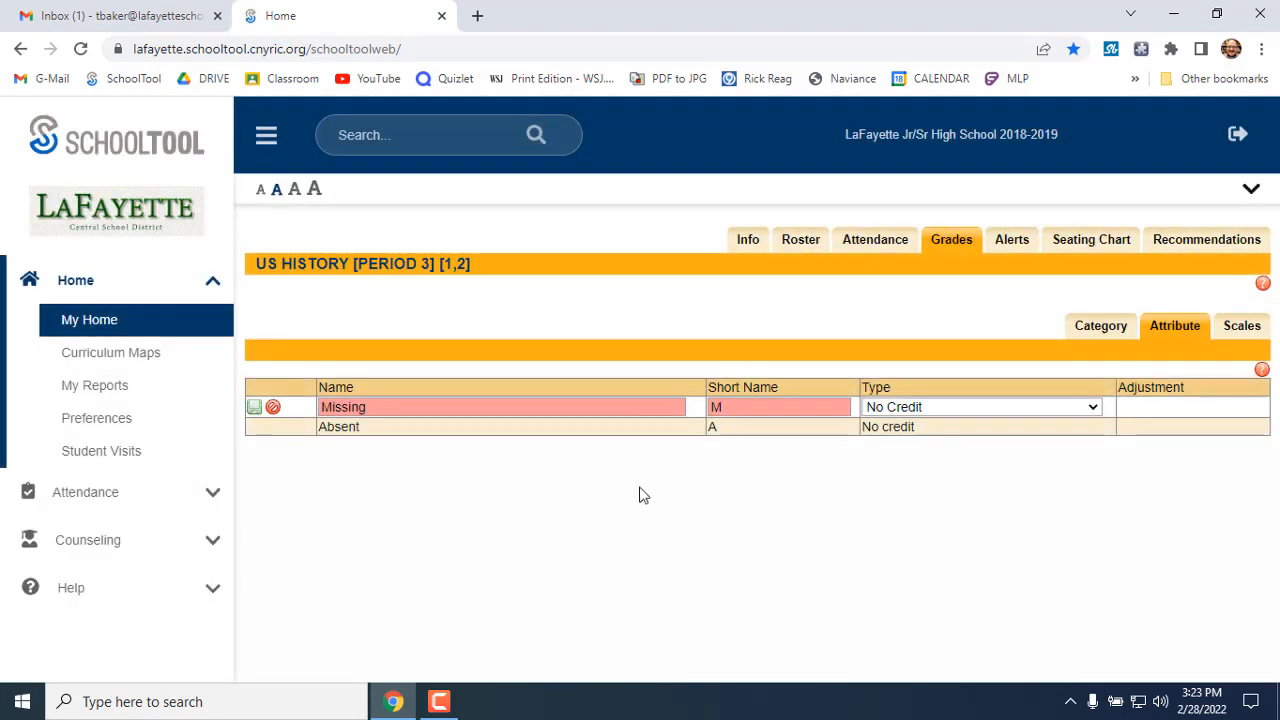
{"action": "left_click", "coordinate": [955, 412]}
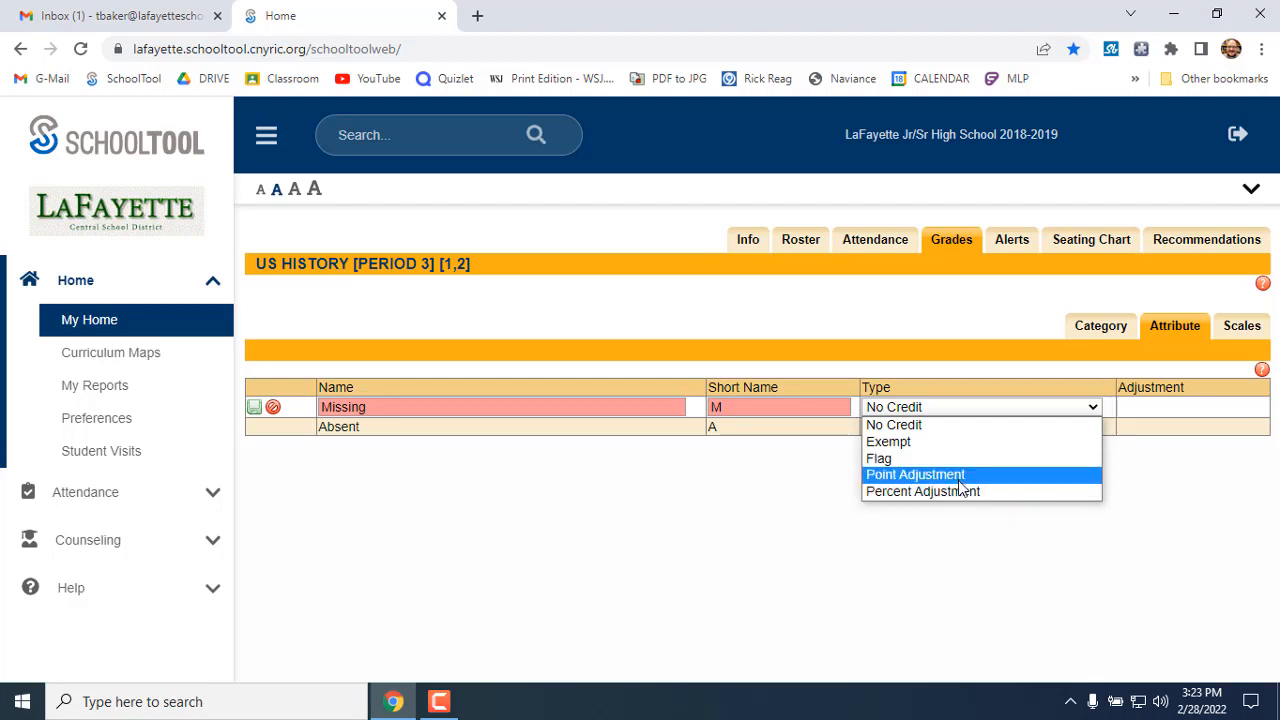
{"action": "left_click", "coordinate": [942, 426]}
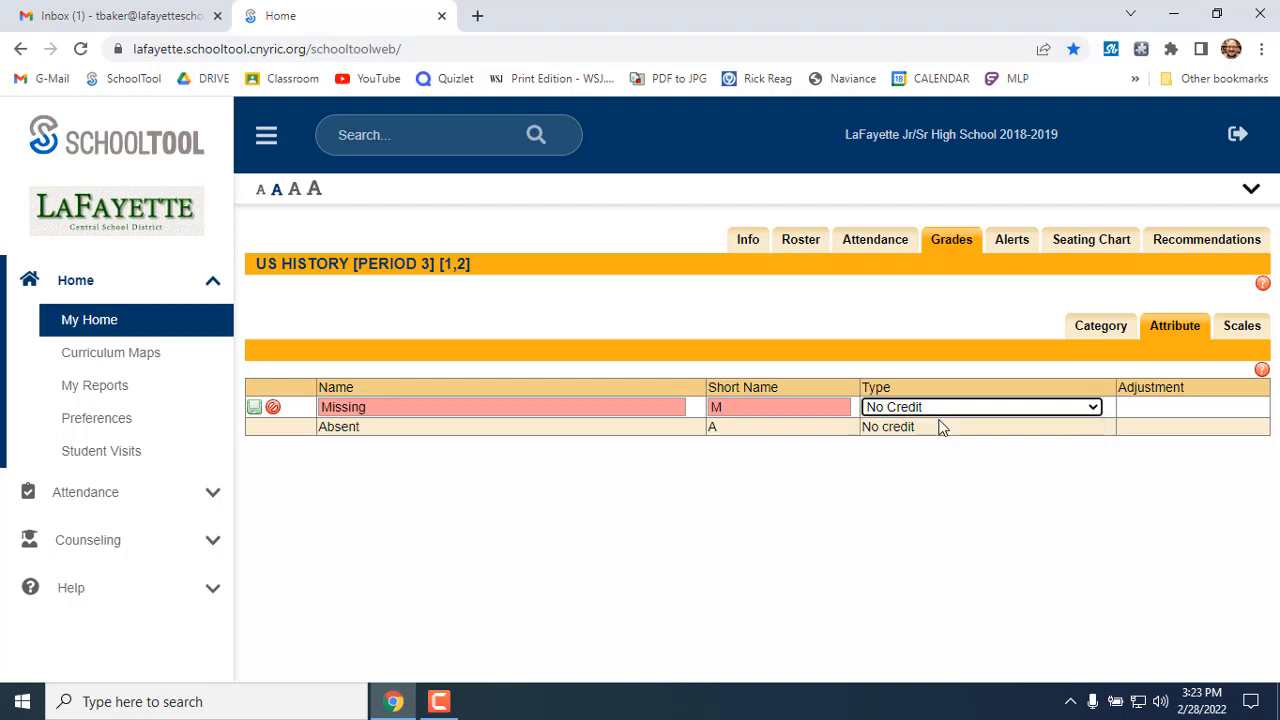
{"action": "left_click", "coordinate": [813, 431]}
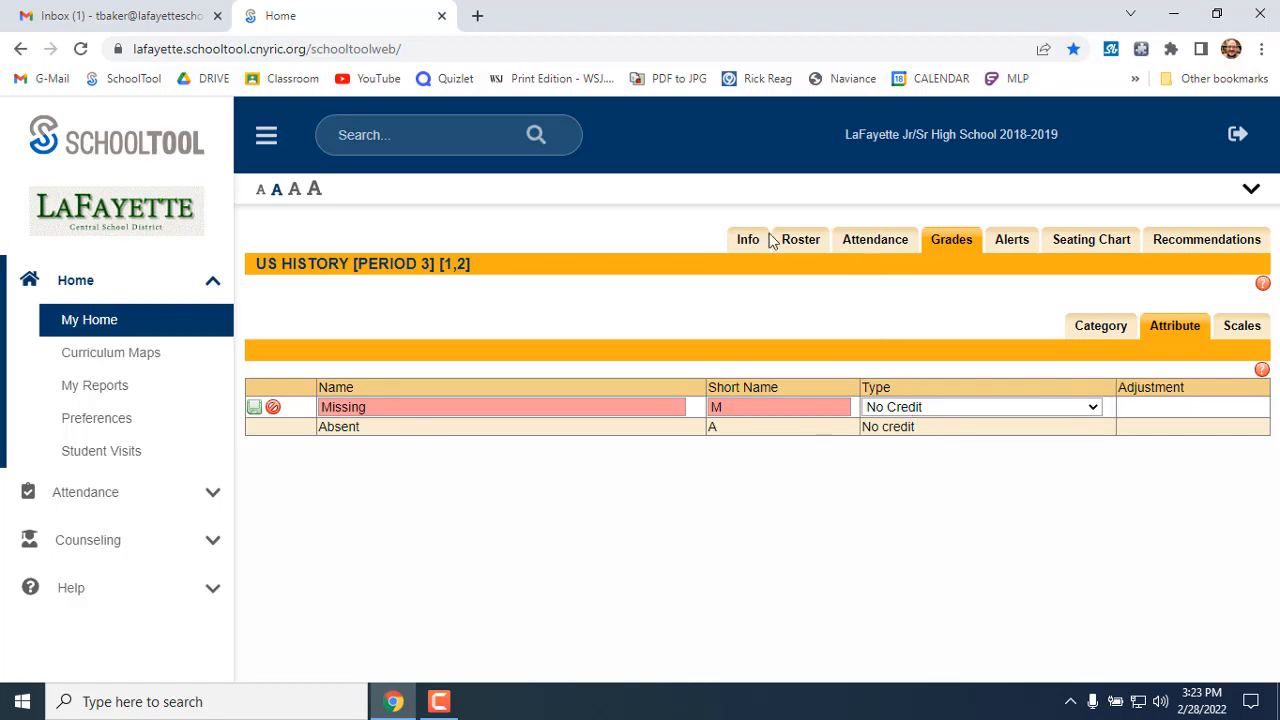
Return to My Home and reopen the period 3 US History grade book at the newest assignments
{"action": "left_click", "coordinate": [130, 333]}
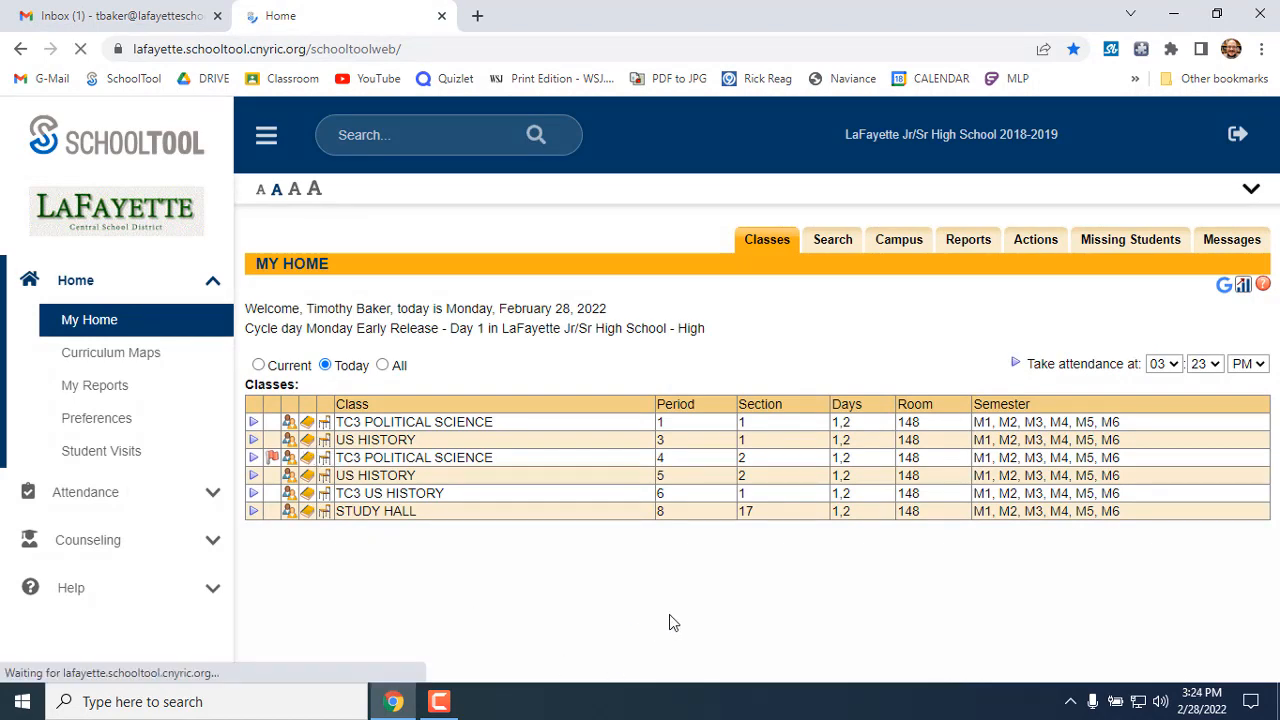
{"action": "scroll", "coordinate": [629, 646], "scroll_direction": "down", "scroll_amount": 2}
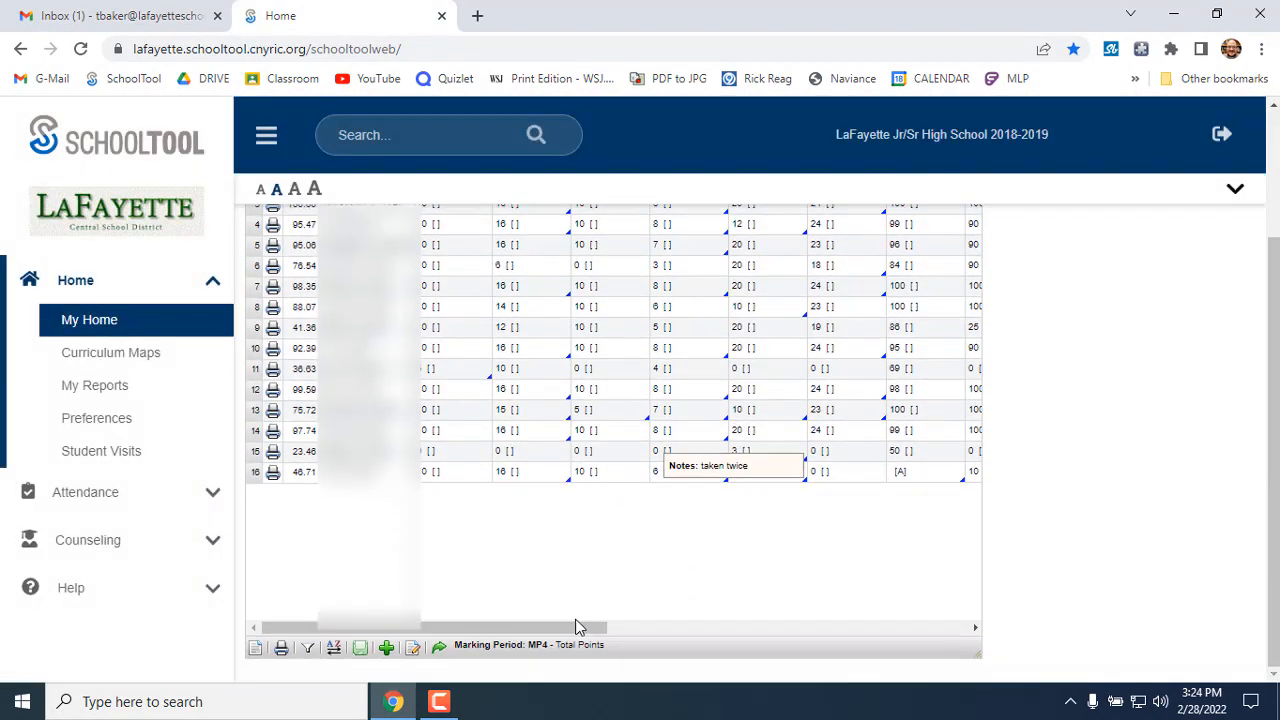
{"action": "left_click_drag", "start_coordinate": [557, 630], "coordinate": [1123, 641]}
Remove the A attribute from row 13's score in the last assignment column and save the grade book
{"action": "mouse_move", "coordinate": [918, 420]}
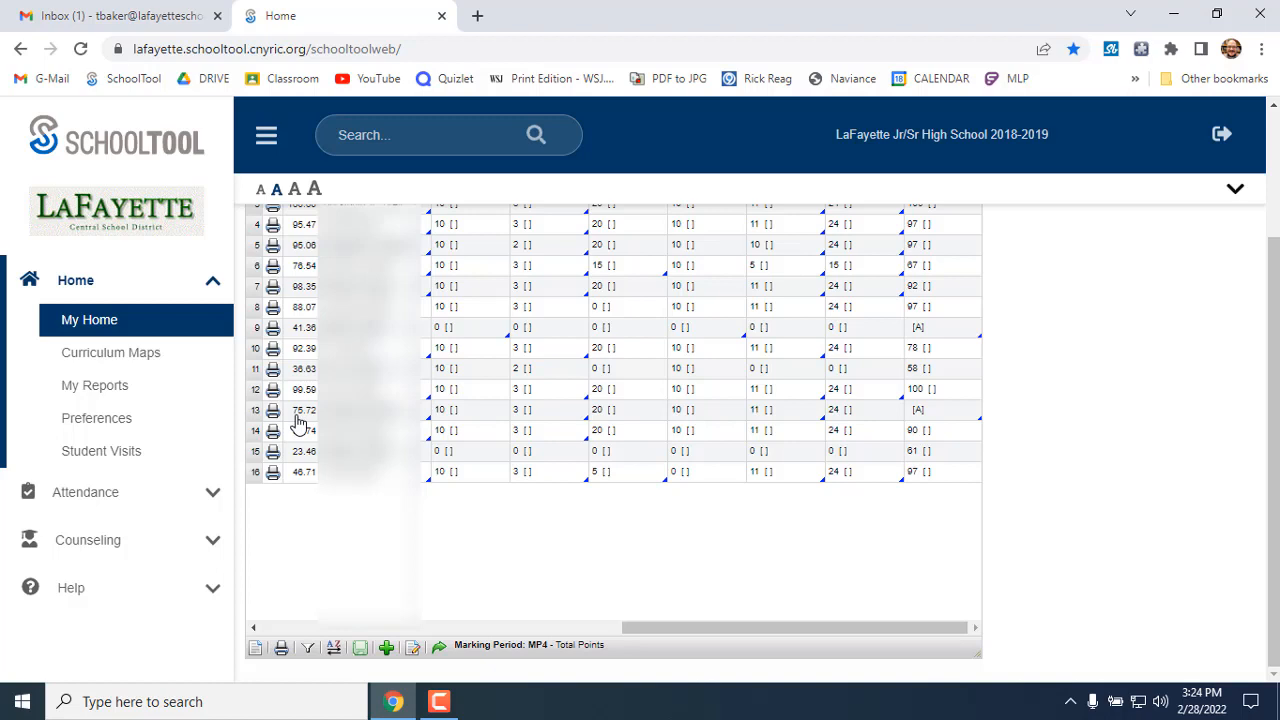
{"action": "left_click", "coordinate": [918, 412]}
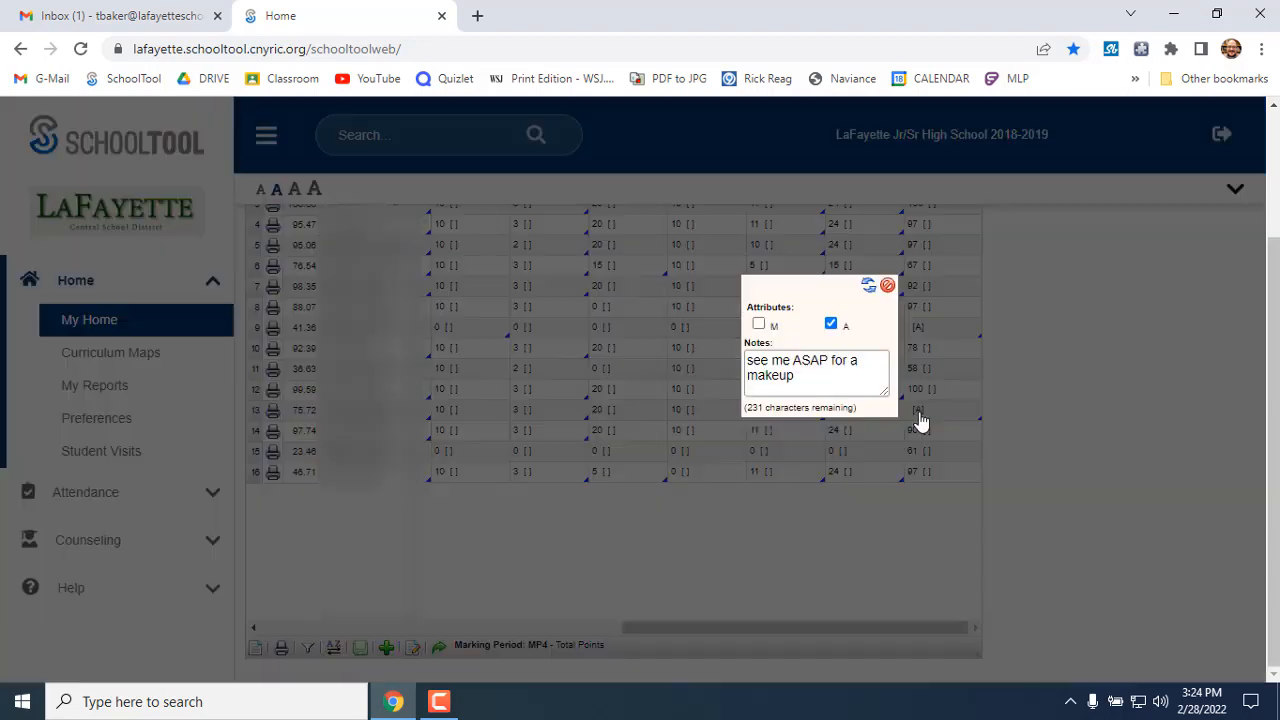
{"action": "left_click", "coordinate": [834, 325]}
{"action": "left_click", "coordinate": [870, 289]}
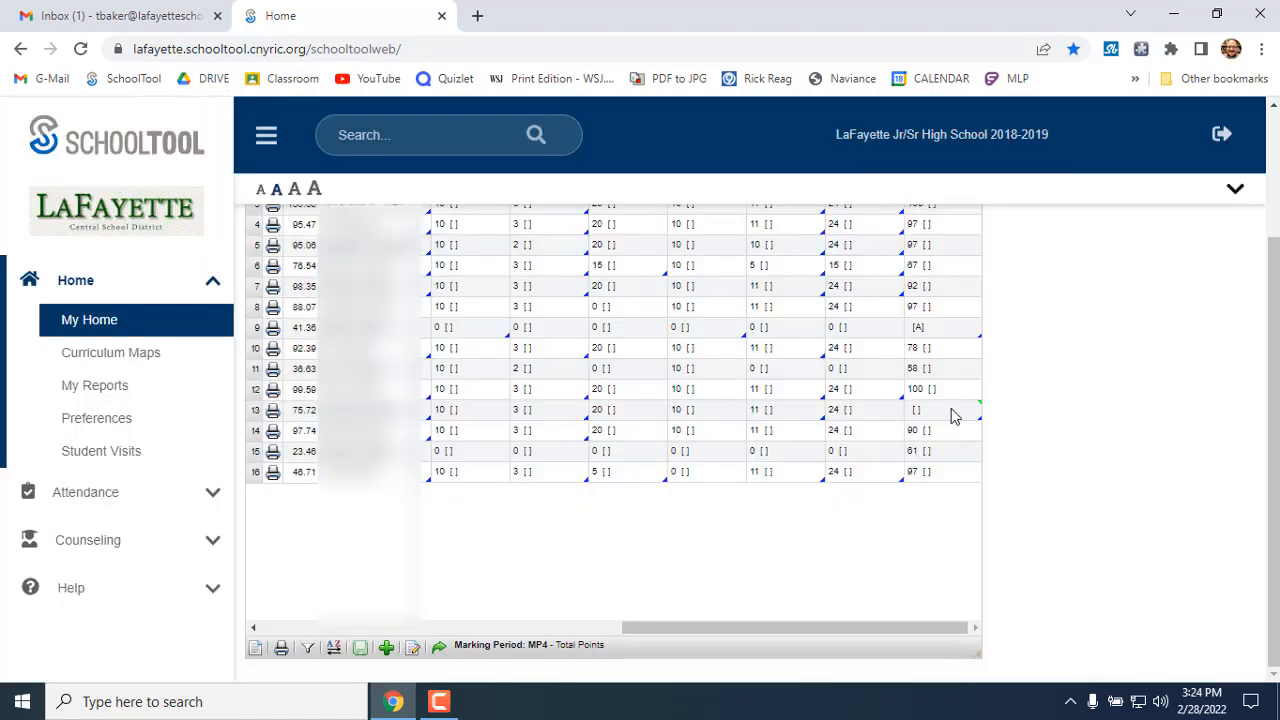
{"action": "left_click", "coordinate": [361, 649]}
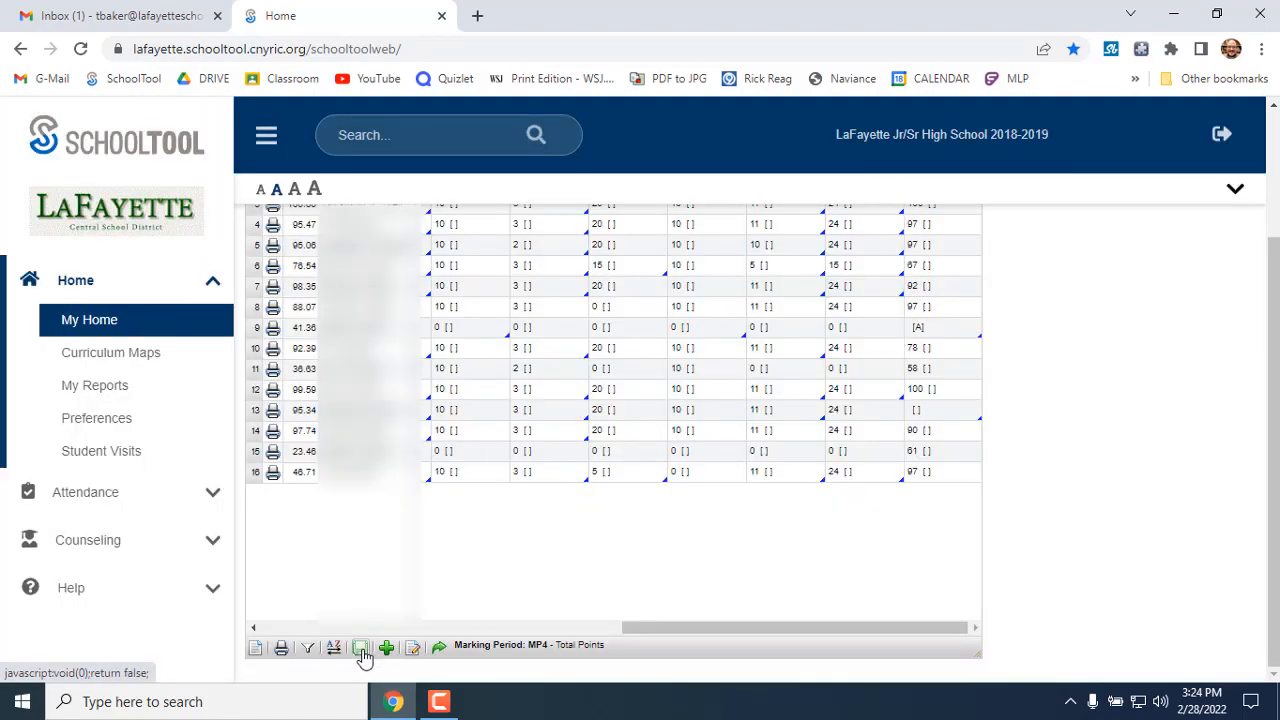
Assign the A attribute to row 13's score in the last assignment column again and save the grade book
{"action": "left_click", "coordinate": [918, 412]}
{"action": "left_click", "coordinate": [831, 324]}
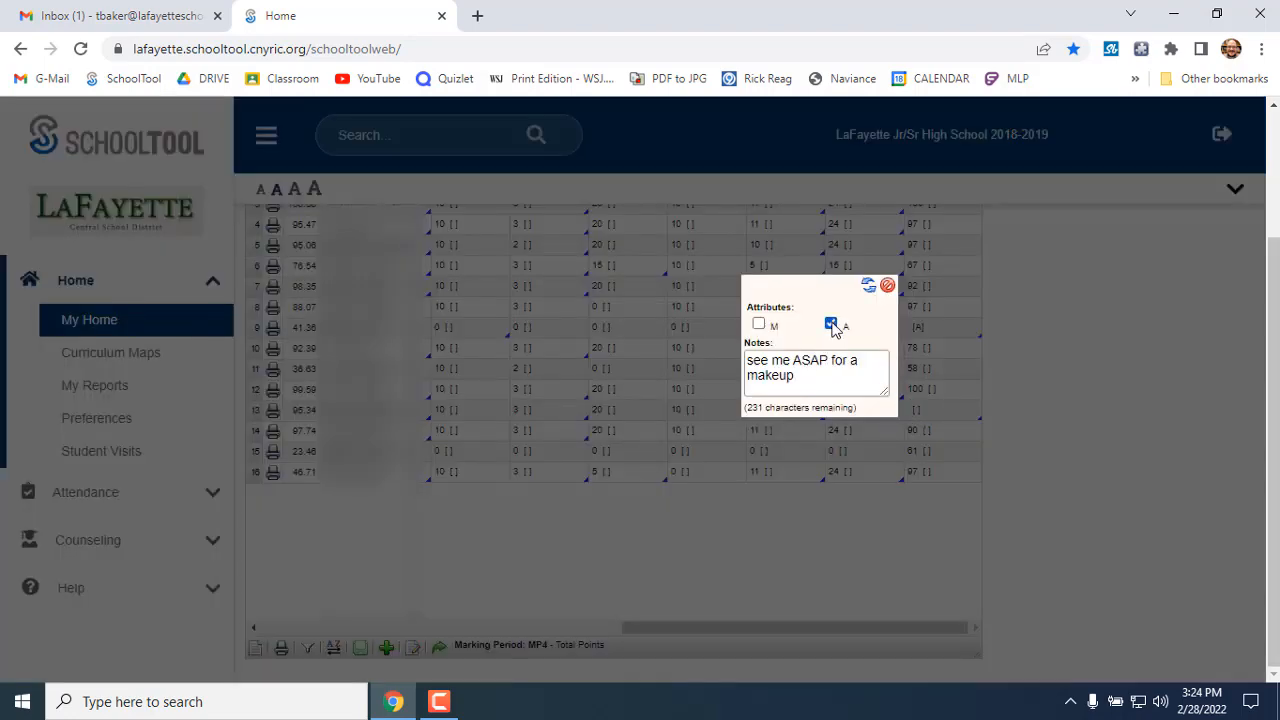
{"action": "left_click", "coordinate": [869, 286]}
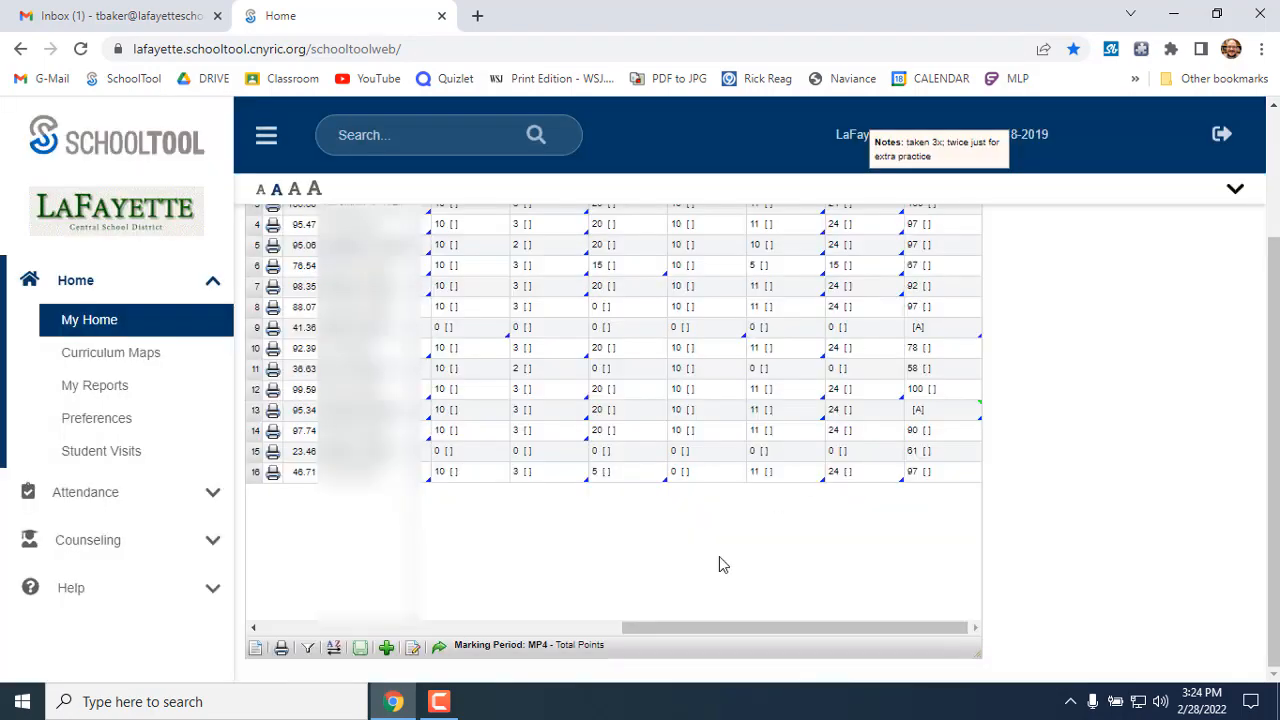
{"action": "left_click", "coordinate": [361, 649]}
Check the attributes and notes on the absent-marked scores in rows 9 and 13 of the last column, and save the grade book
{"action": "scroll", "coordinate": [809, 602], "scroll_direction": "up", "scroll_amount": 2}
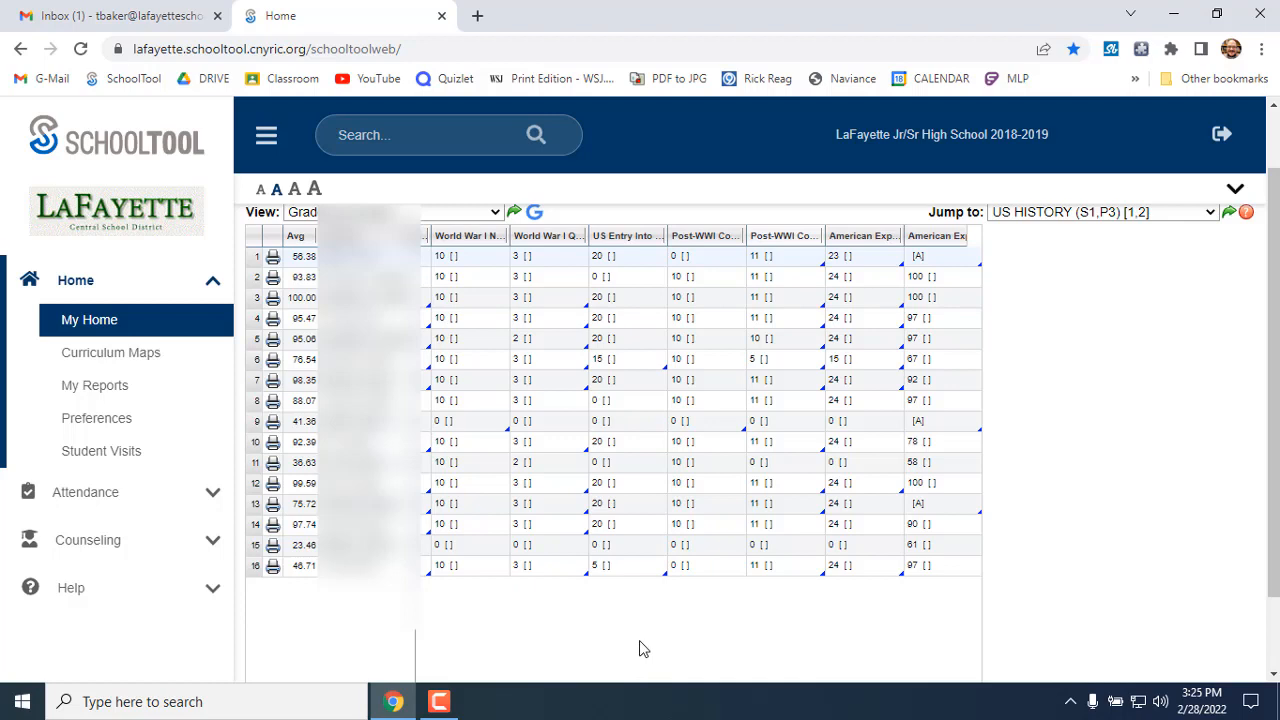
{"action": "scroll", "coordinate": [730, 642], "scroll_direction": "down", "scroll_amount": 2}
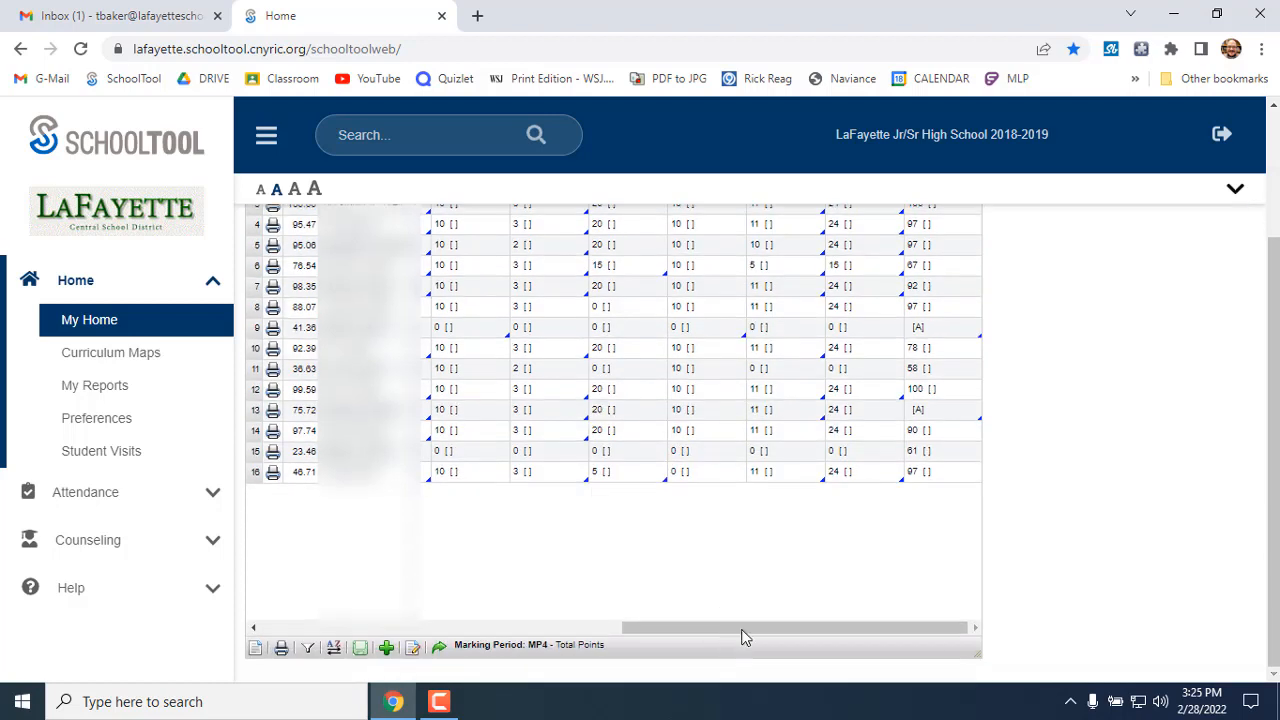
{"action": "mouse_move", "coordinate": [921, 342]}
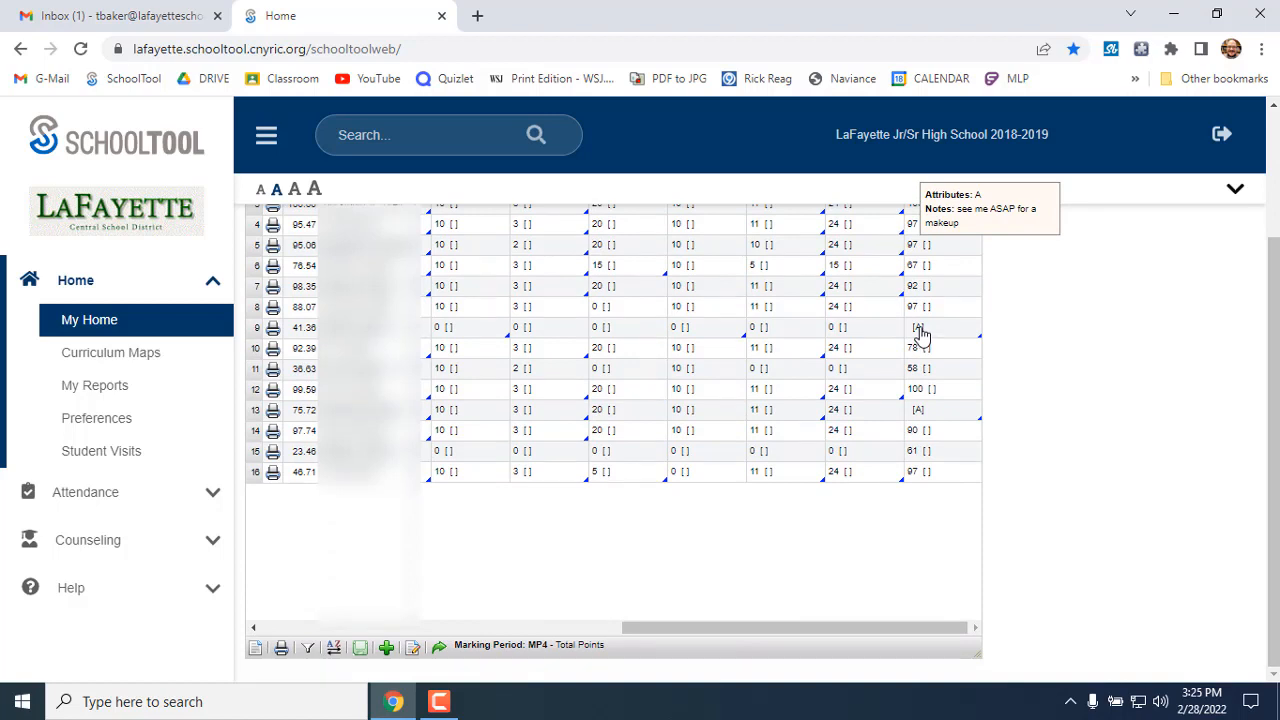
{"action": "mouse_move", "coordinate": [921, 418]}
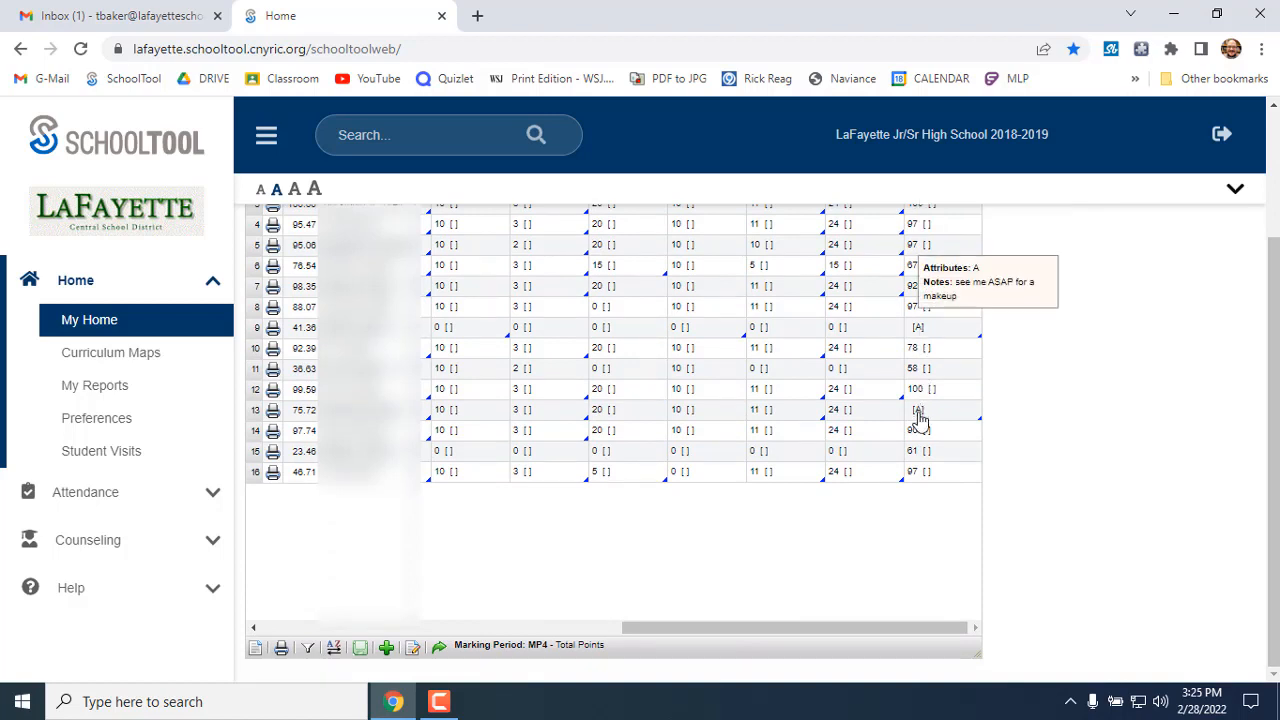
{"action": "left_click", "coordinate": [921, 418]}
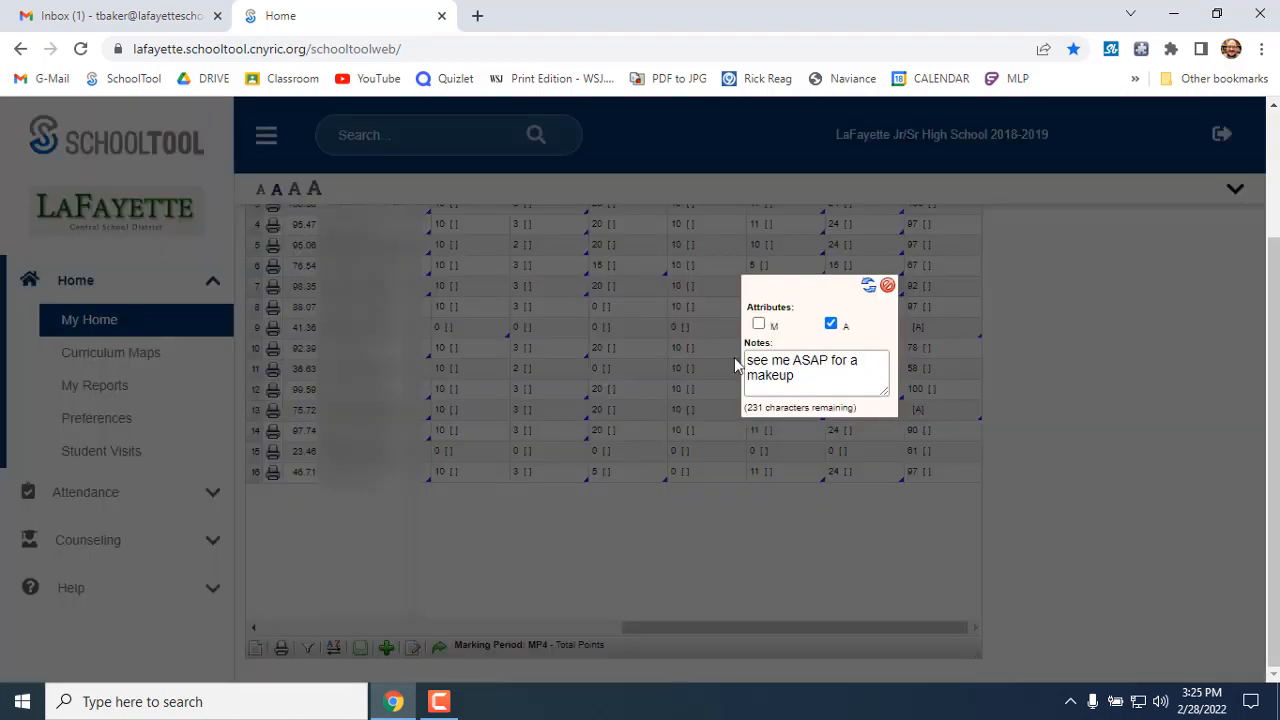
{"action": "left_click", "coordinate": [869, 290]}
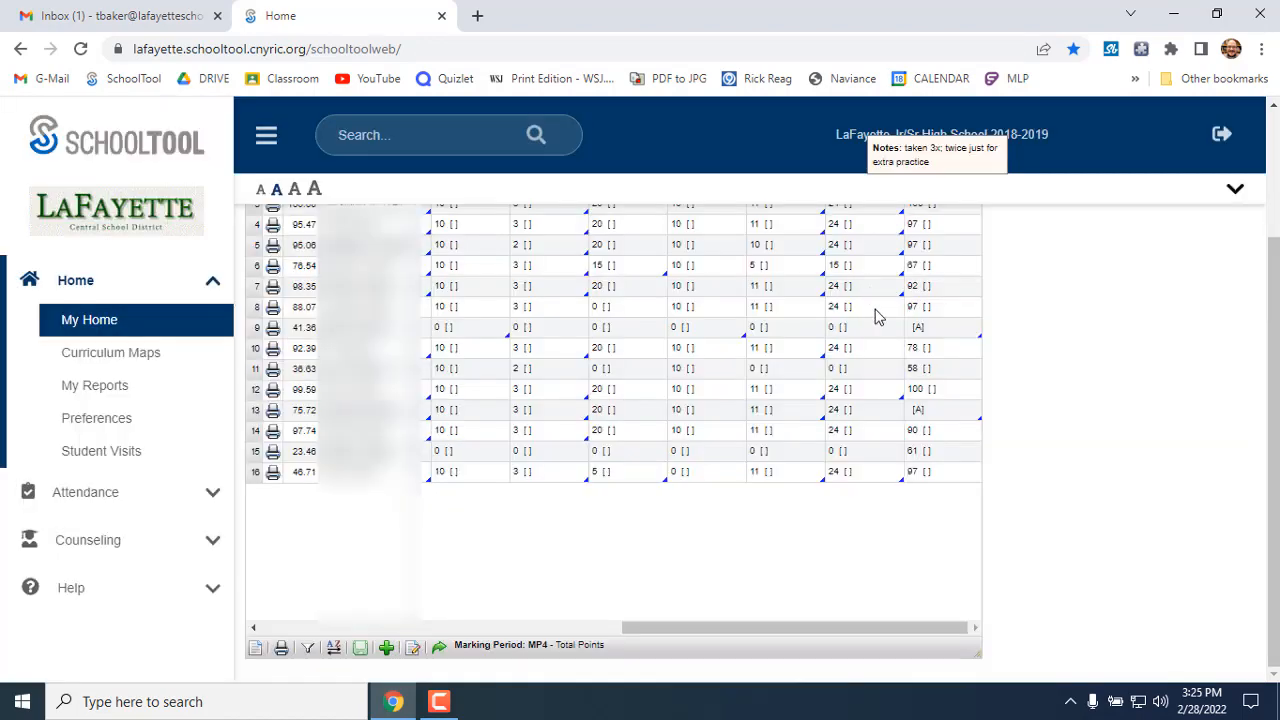
{"action": "left_click", "coordinate": [360, 648]}
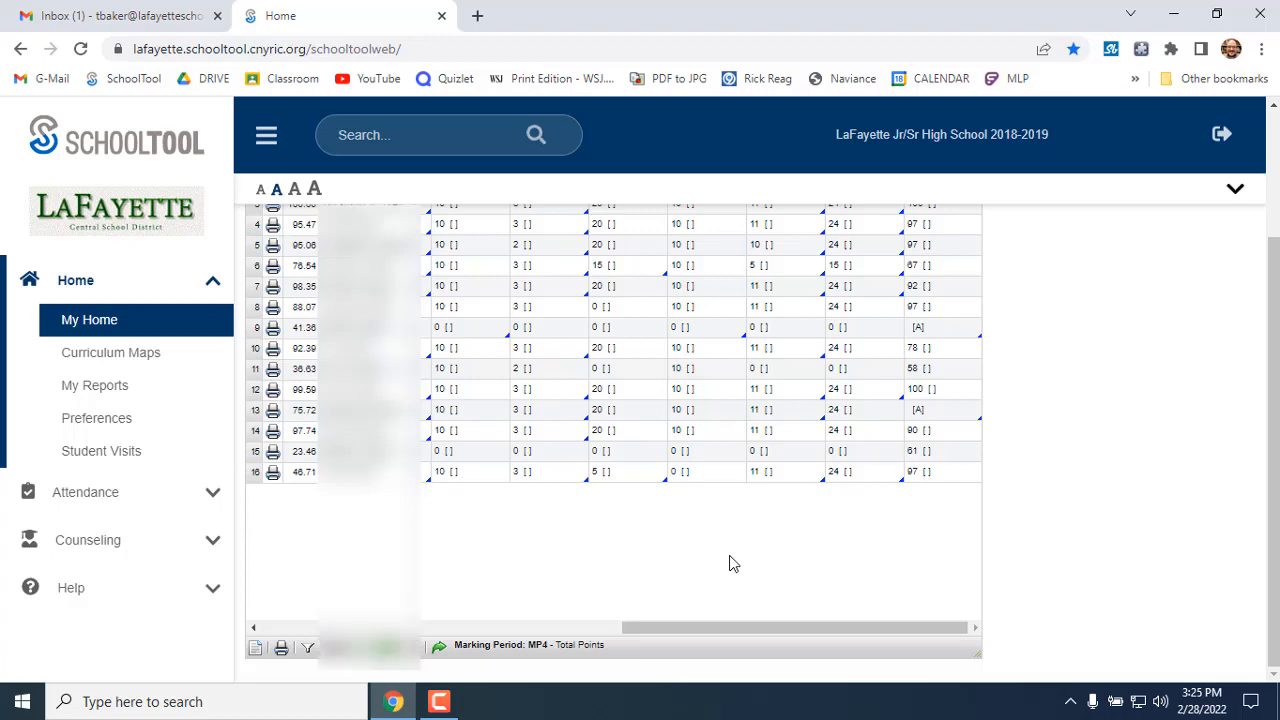
{"action": "scroll", "coordinate": [1106, 569], "scroll_direction": "up", "scroll_amount": 2}
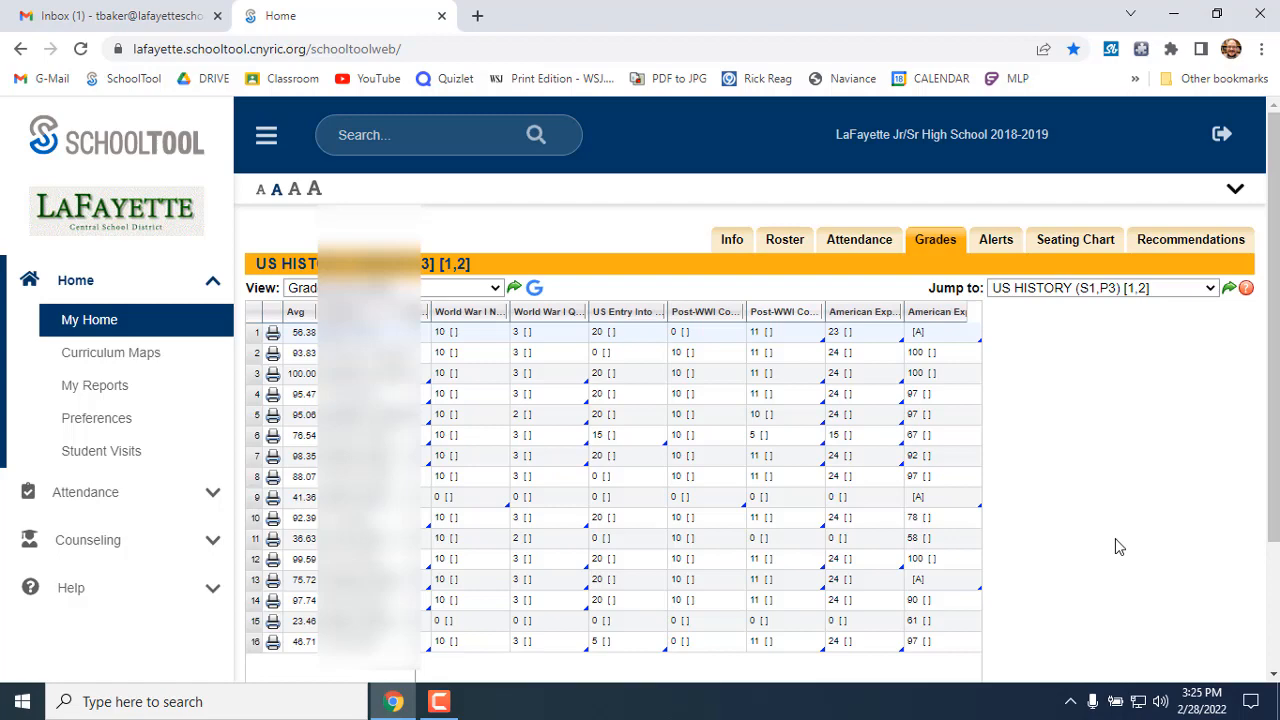
{"action": "scroll", "coordinate": [1118, 545], "scroll_direction": "down", "scroll_amount": 3}
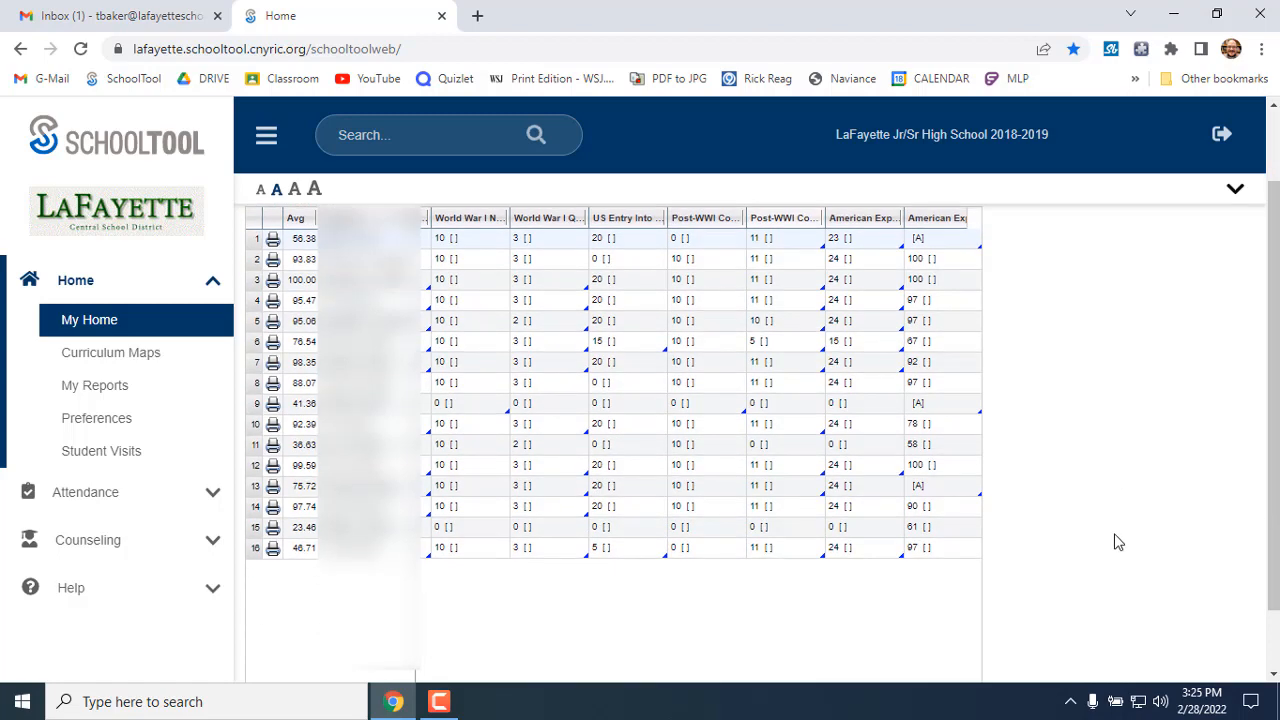